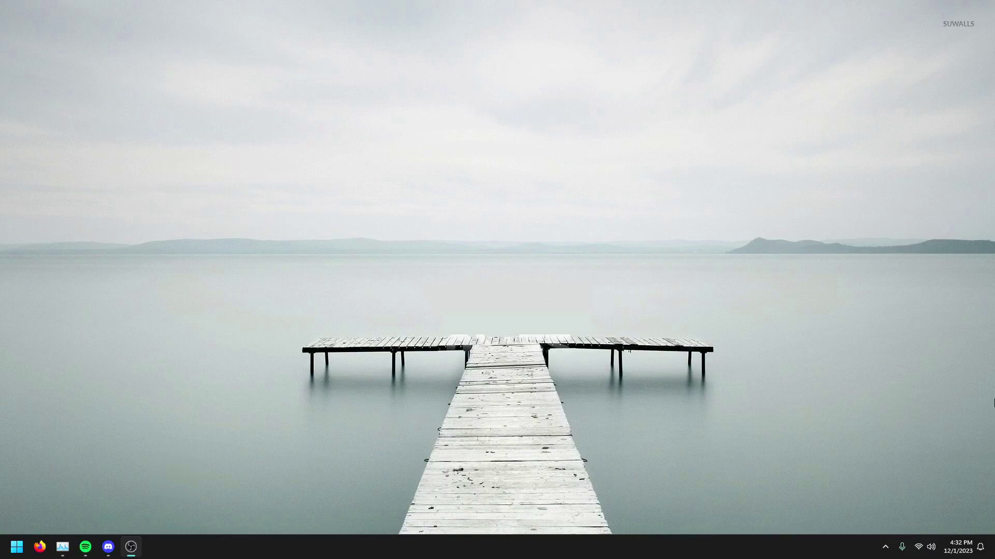
Open Calypto's Latency Guide in Firefox and find the "Enable MSI mode for drivers" section, with the page enlarged to 140%
left_click(40, 547)
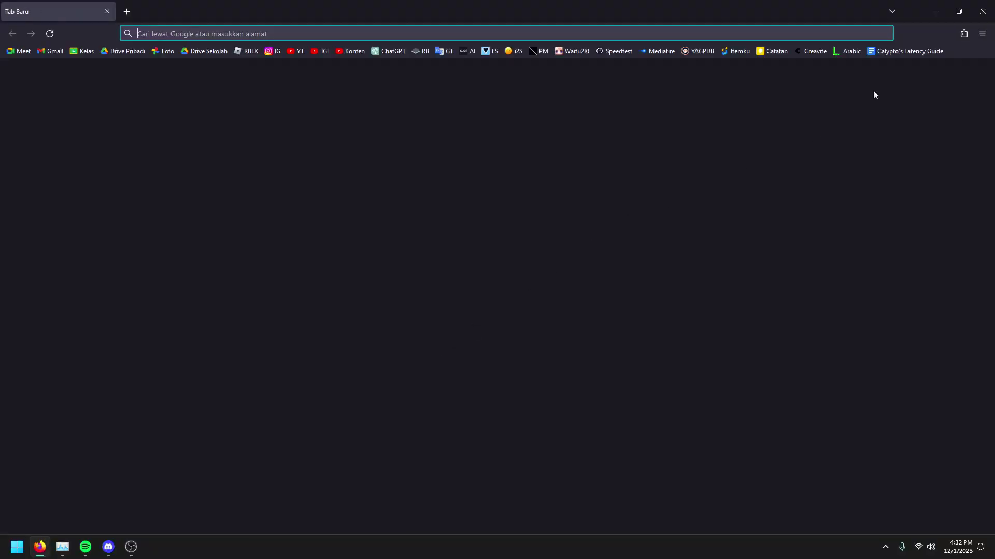
left_click(906, 51)
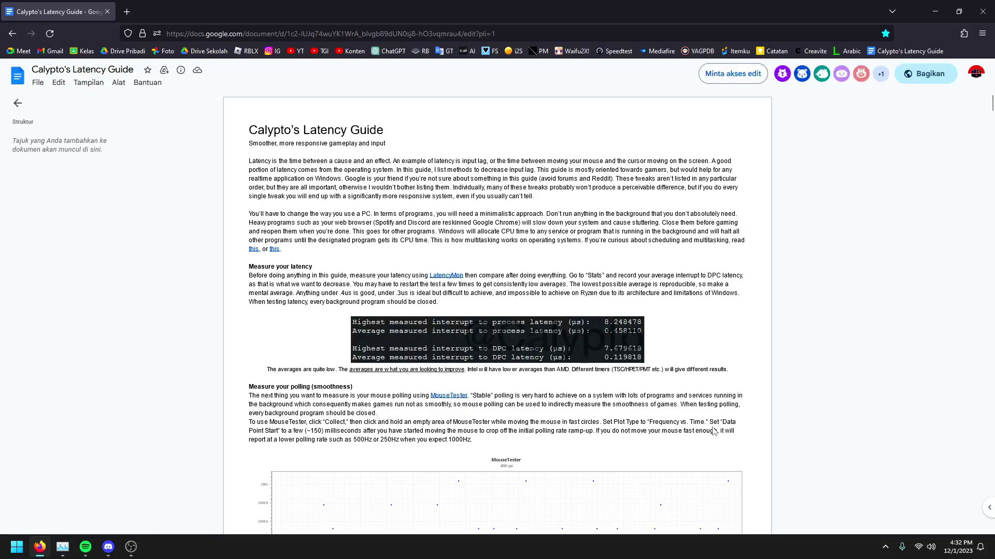
scroll(697, 430, "down", 5)
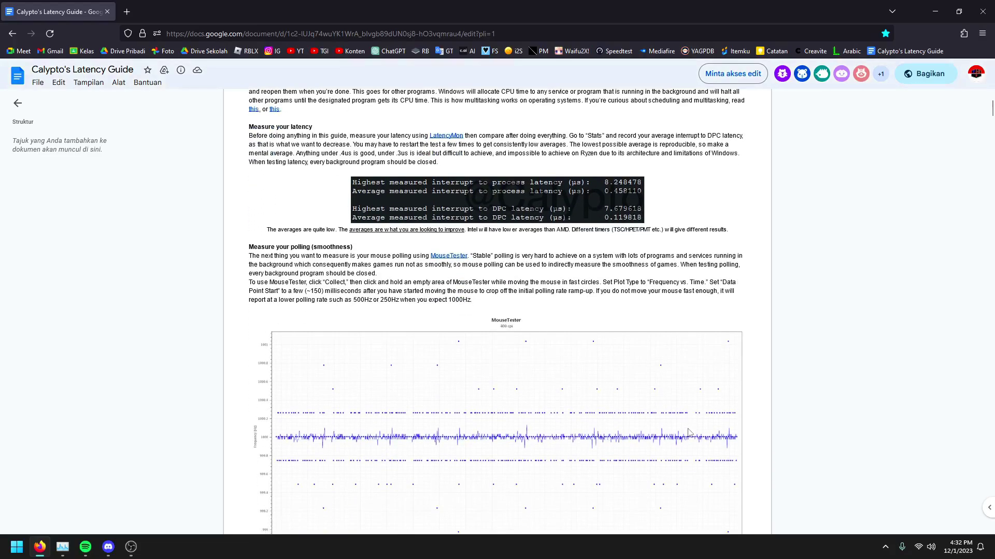
scroll(696, 415, "down", 20)
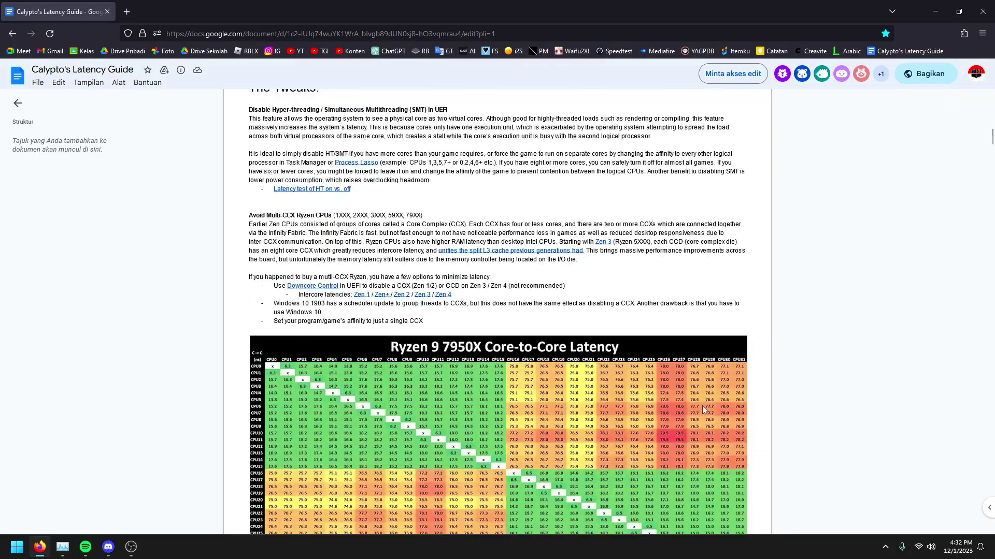
scroll(703, 410, "down", 20)
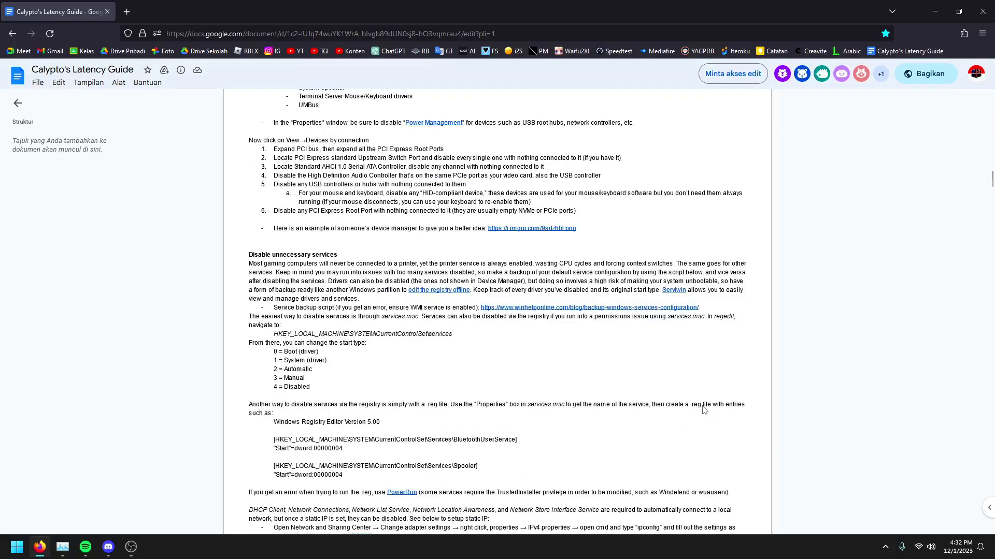
scroll(703, 410, "down", 5)
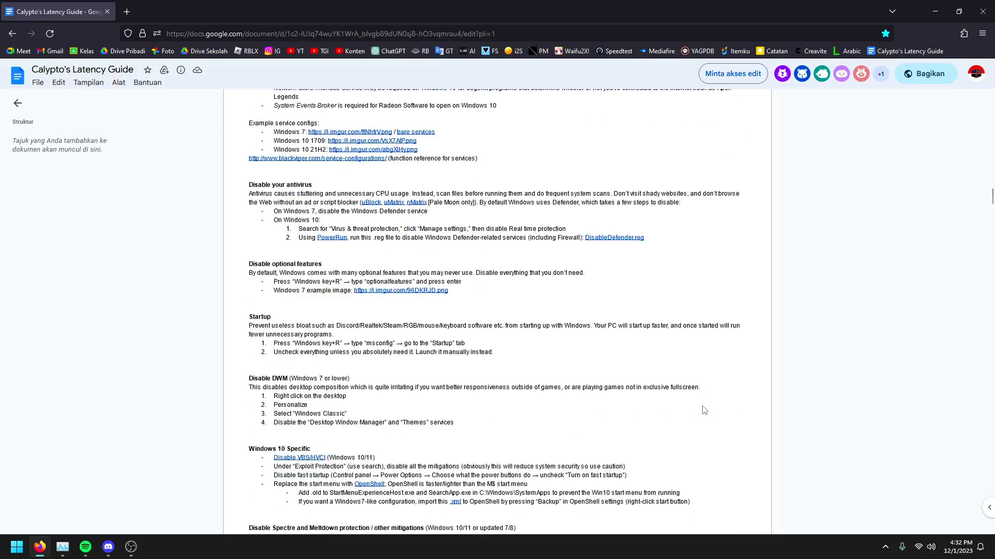
scroll(704, 410, "down", 20)
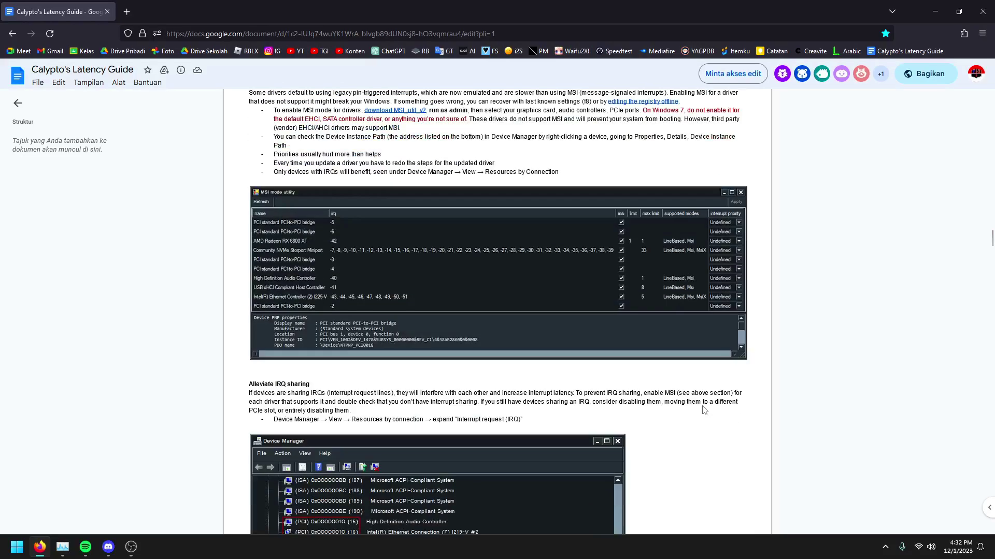
scroll(506, 335, "up", 2)
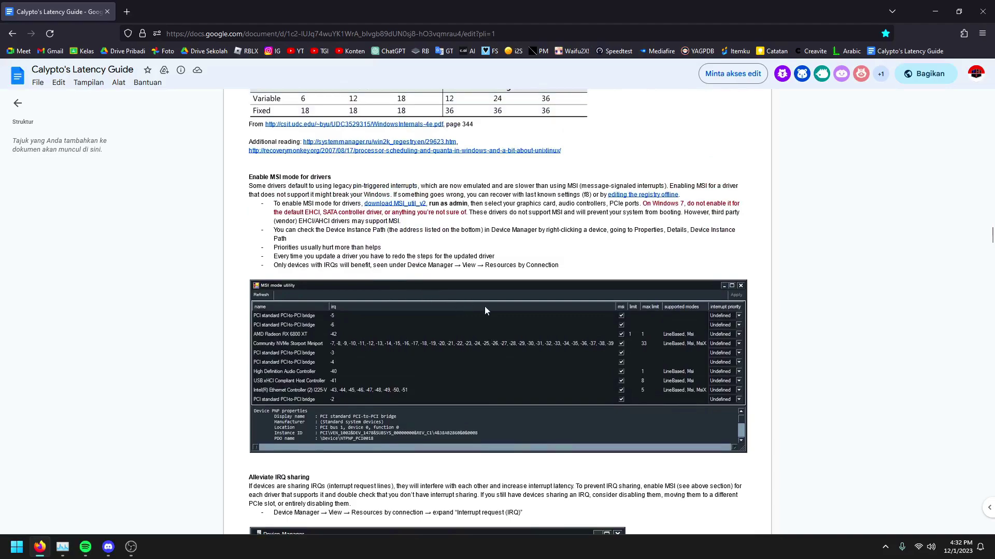
scroll(486, 306, "up", 3, "ctrl")
scroll(486, 309, "up", 1, "ctrl")
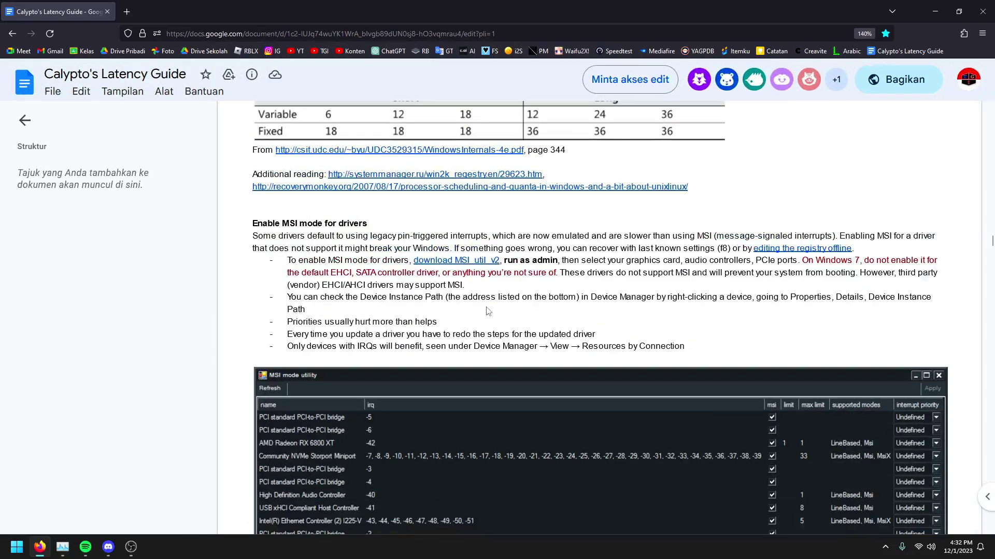
scroll(623, 338, "down", 2)
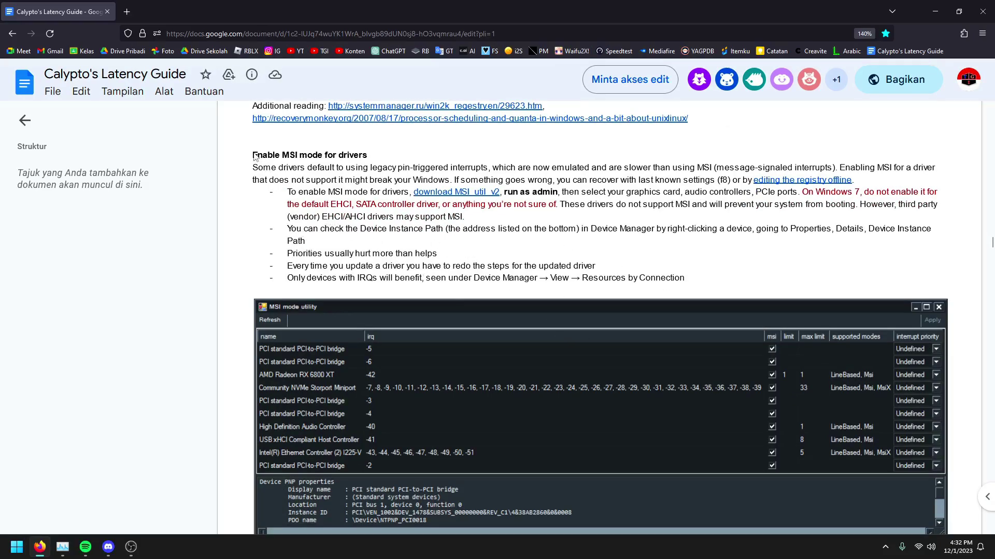
Highlight the "Enable MSI mode for drivers" heading and review the section's instructions and example image
left_click_drag(254, 158, 399, 165)
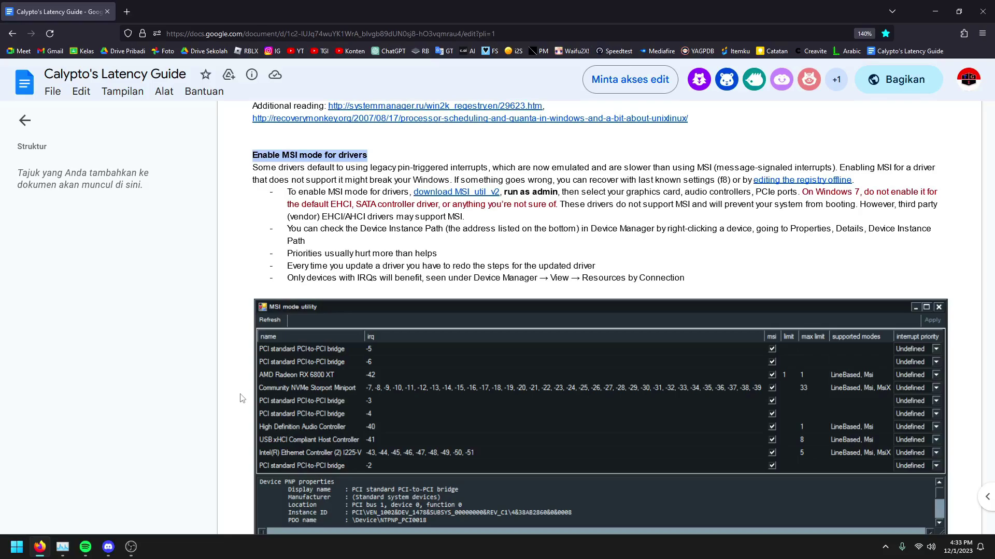
left_click(246, 291)
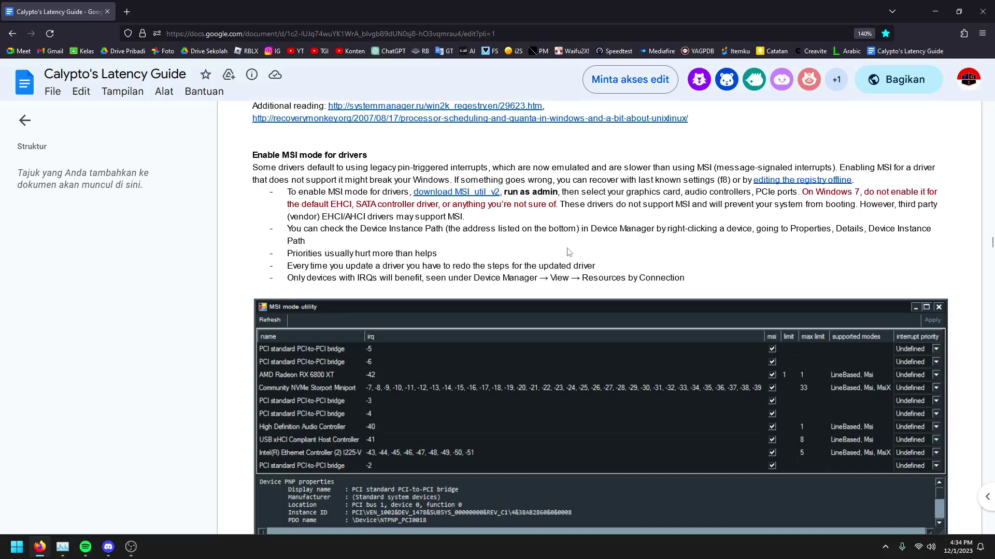
scroll(732, 257, "down", 2)
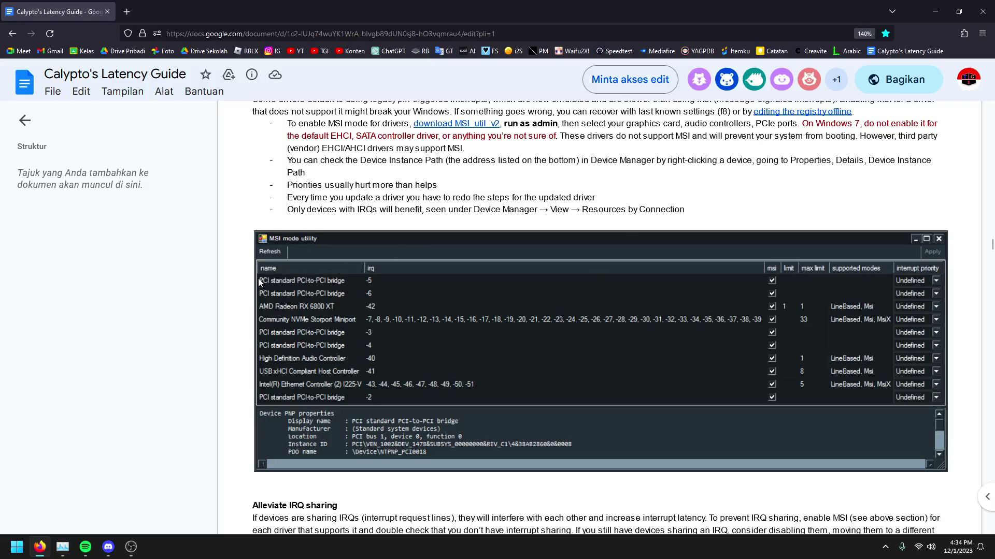
Find the guru3D Forums thread on Line-Based vs. Message Signaled-Based Interrupts and open it in a new tab
left_click(127, 12)
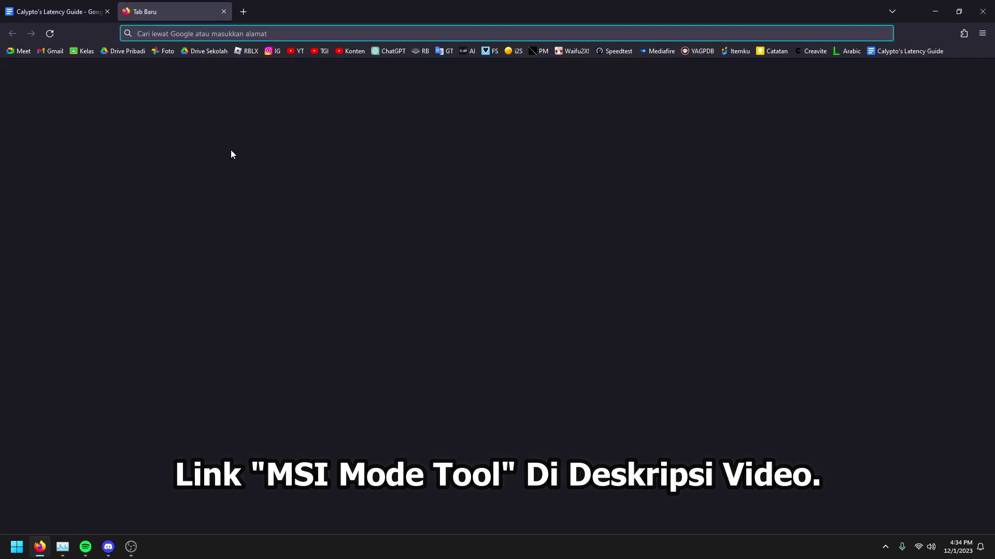
type("guru")
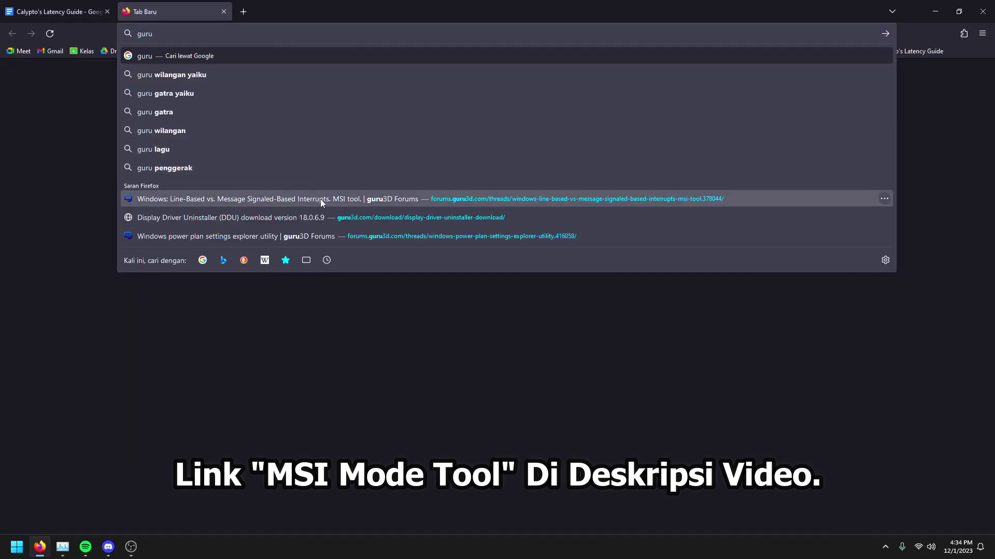
left_click(311, 202)
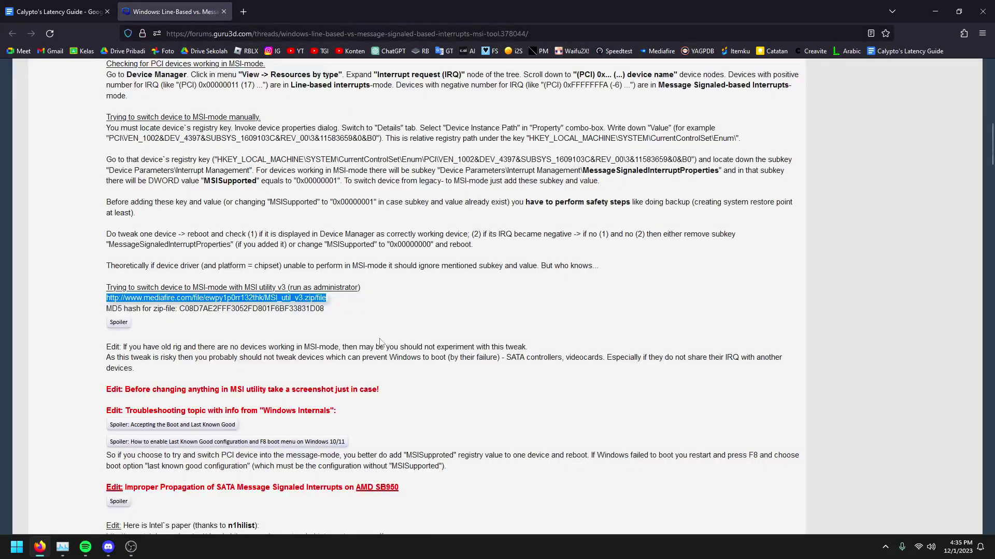
Download MSI_util_v3.zip from the MediaFire link in the forum thread
left_click(211, 298)
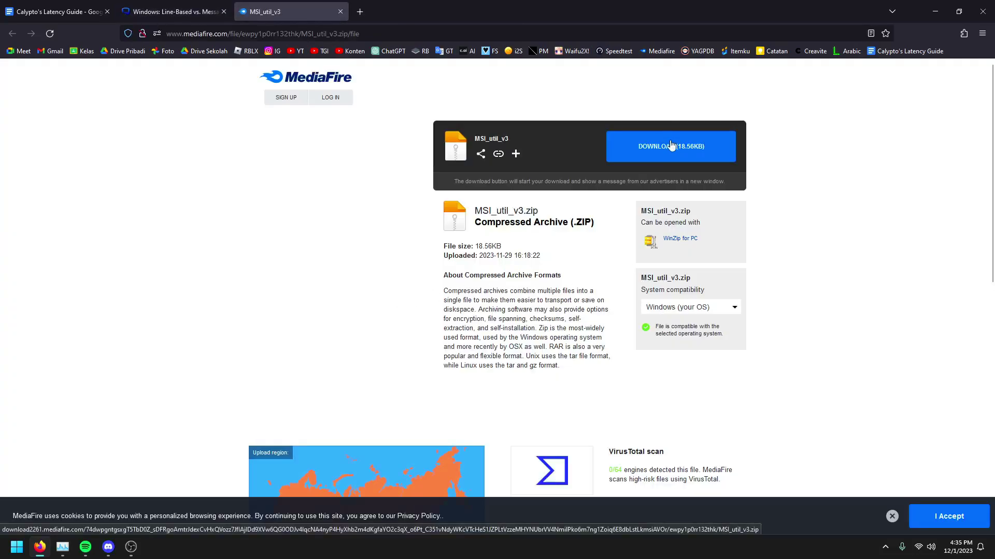
left_click(660, 153)
left_click(751, 42)
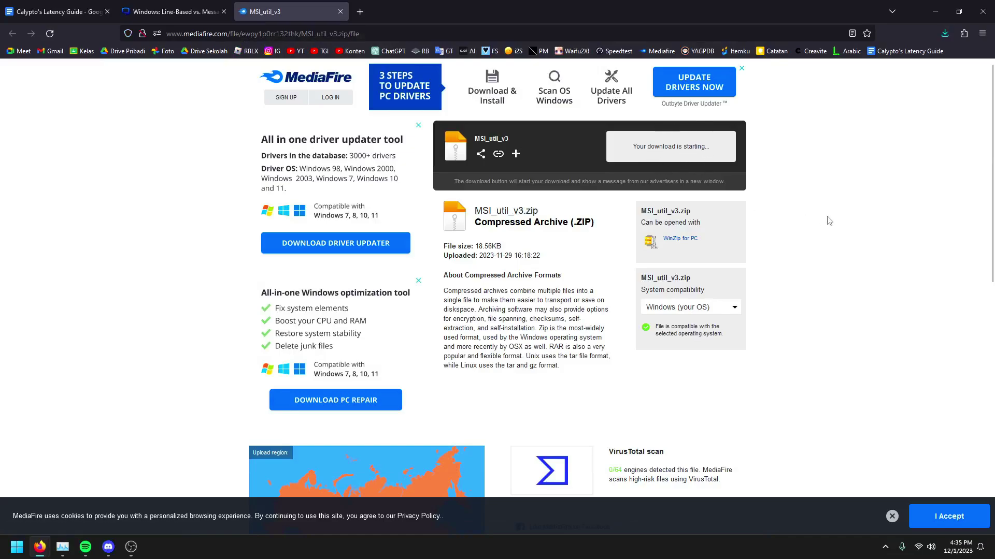
Check the browser's download list, close it with the MediaFire and forum tabs, and minimize the browser
key("ctrl+j")
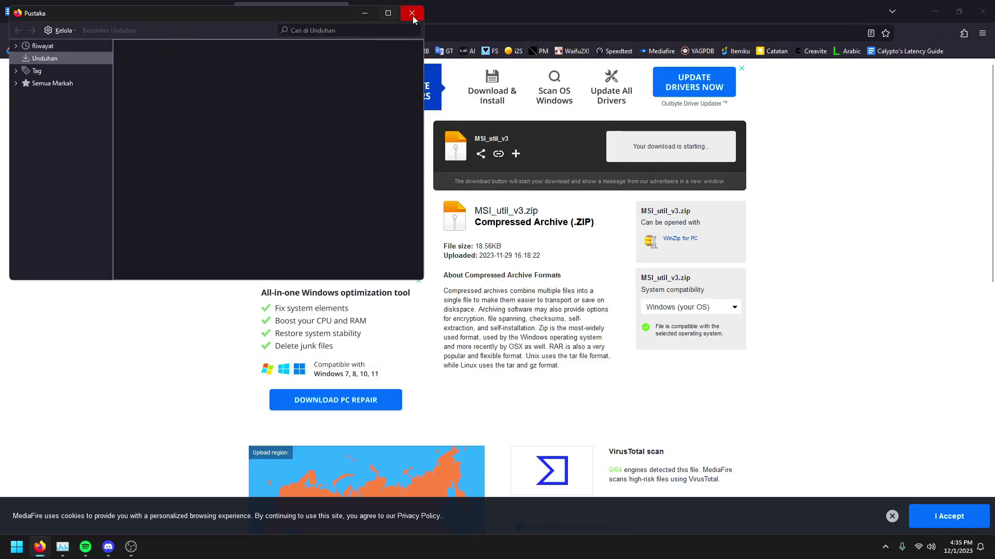
left_click(411, 13)
left_click(340, 12)
left_click(222, 13)
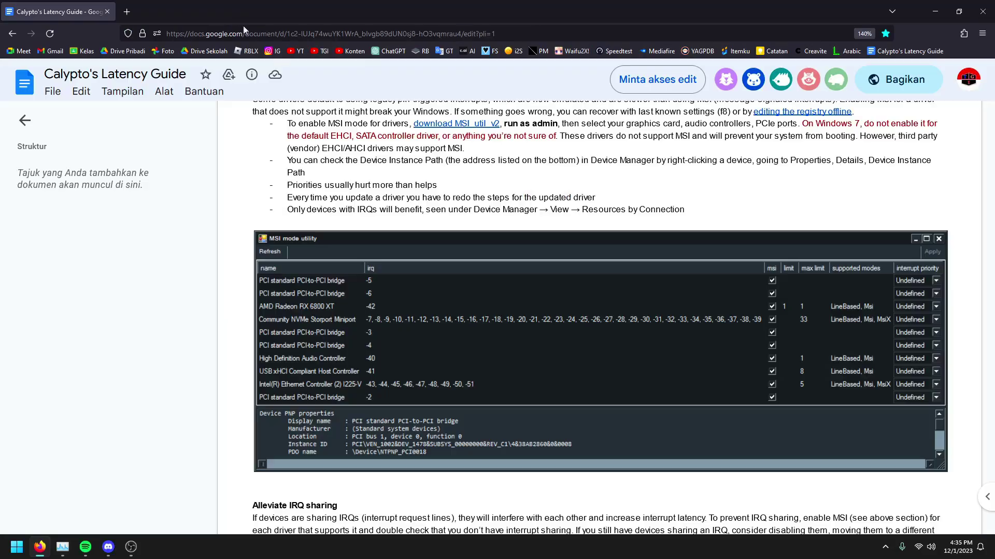
left_click(927, 19)
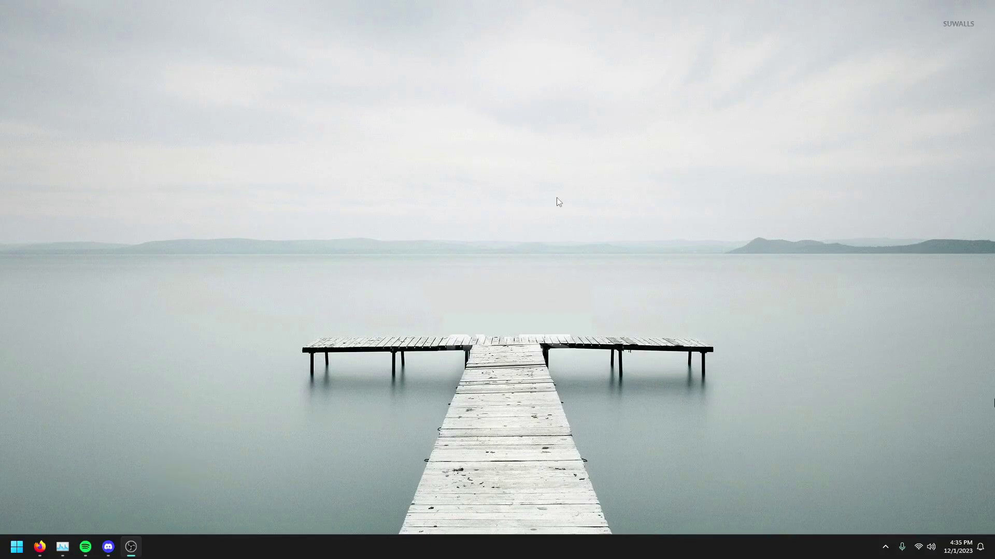
Extract the MSI_util_v3 archive directly into the Downloads folder using File Explorer
key("super+e")
left_click(259, 227)
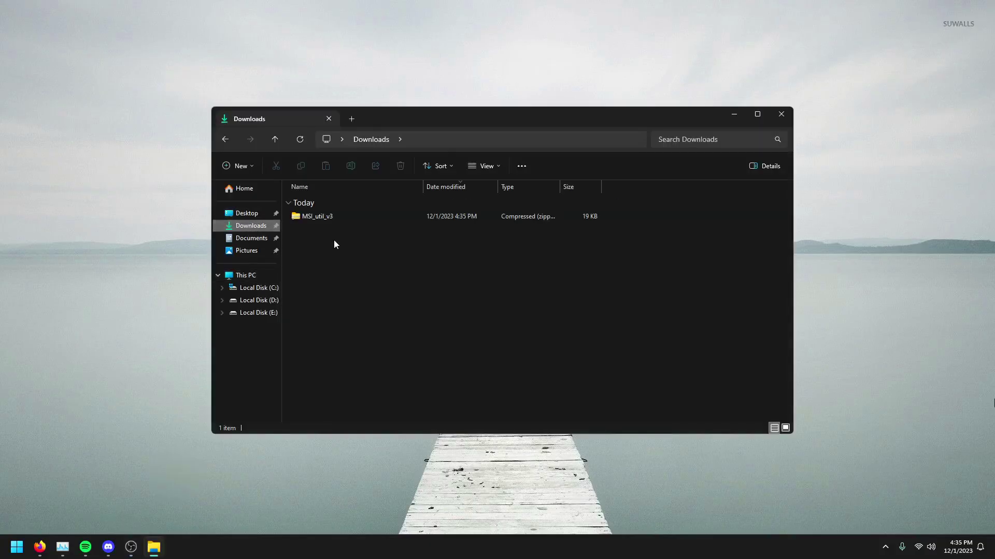
right_click(319, 216)
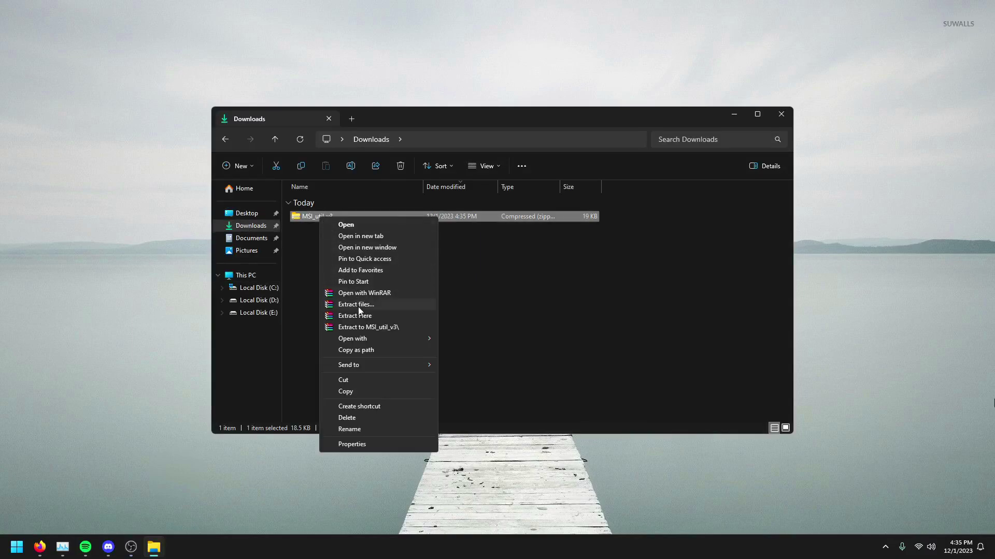
left_click(409, 316)
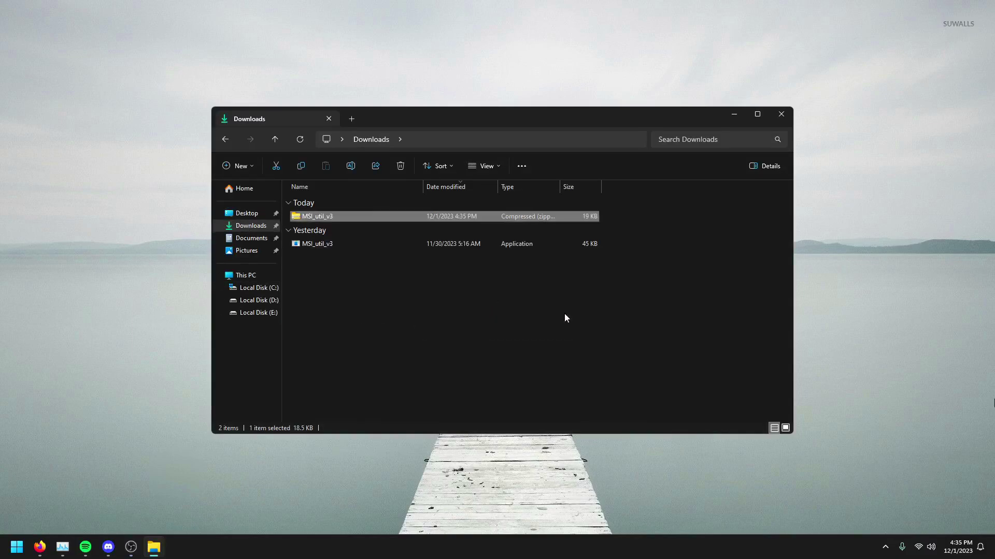
Run the extracted MSI_util_v3 application as administrator, allow it to make changes, and reposition its window over File Explorer
right_click(327, 245)
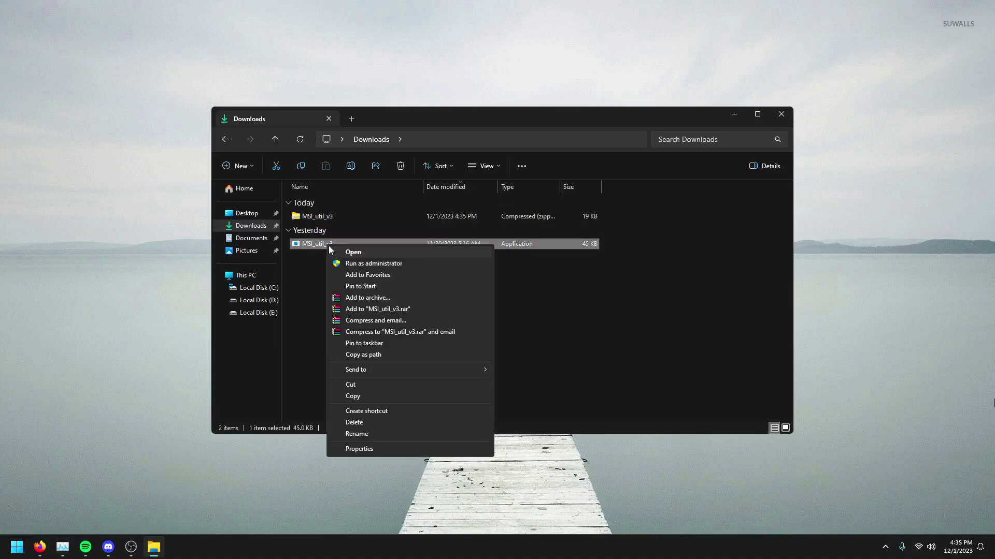
left_click(365, 264)
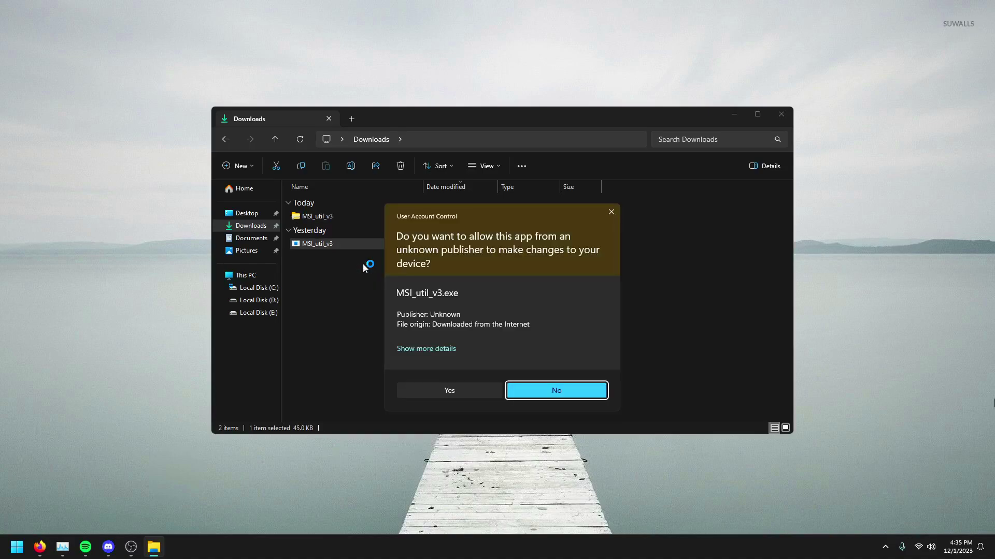
left_click(464, 391)
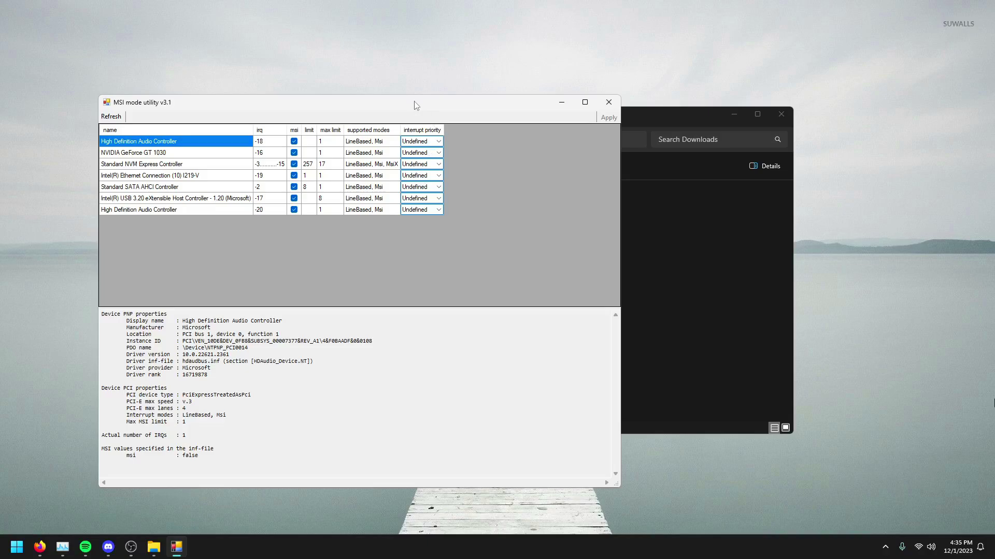
left_click_drag(414, 106, 566, 119)
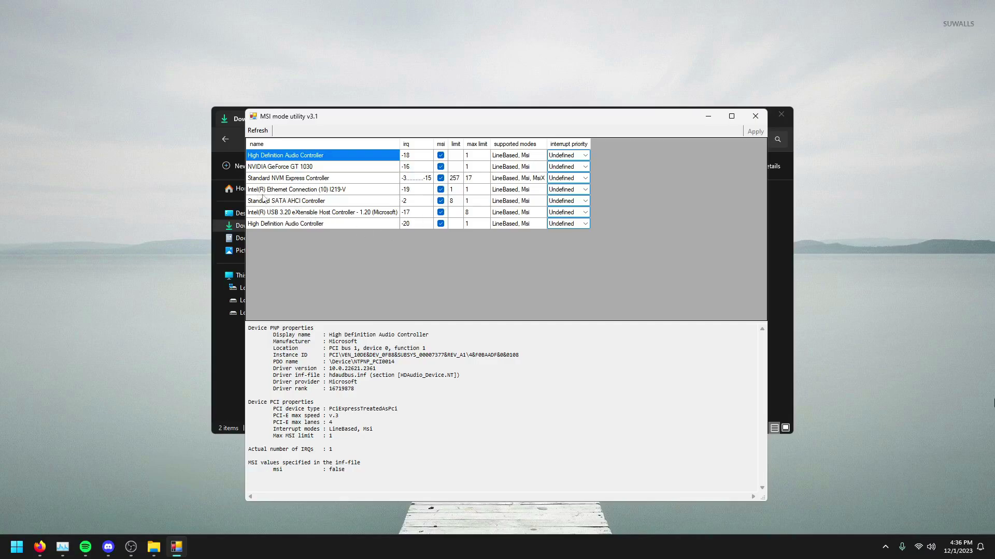
Inspect the properties of the Ethernet, SATA, USB and last audio controller entries, and close the utility and Downloads windows
left_click(319, 193)
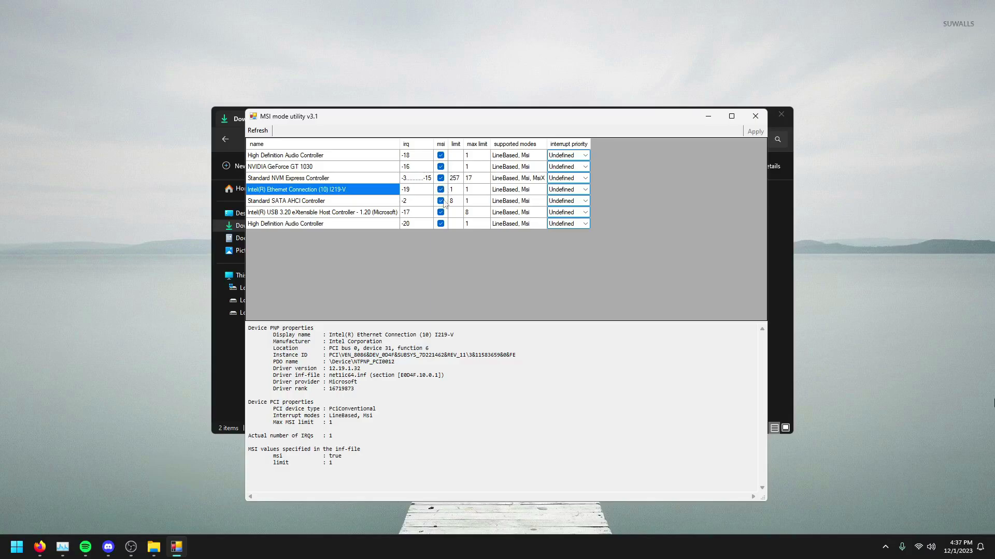
left_click(279, 204)
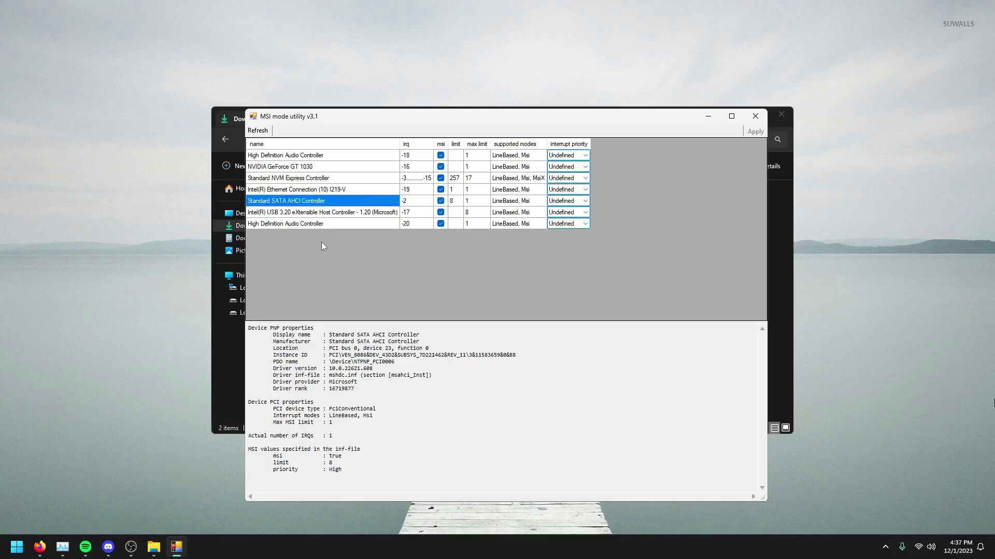
left_click(339, 215)
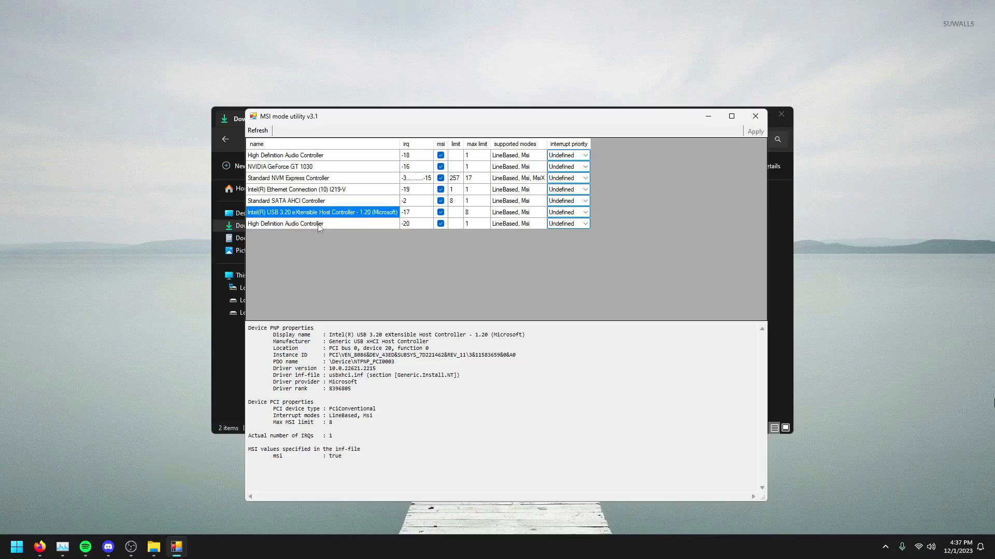
left_click(296, 225)
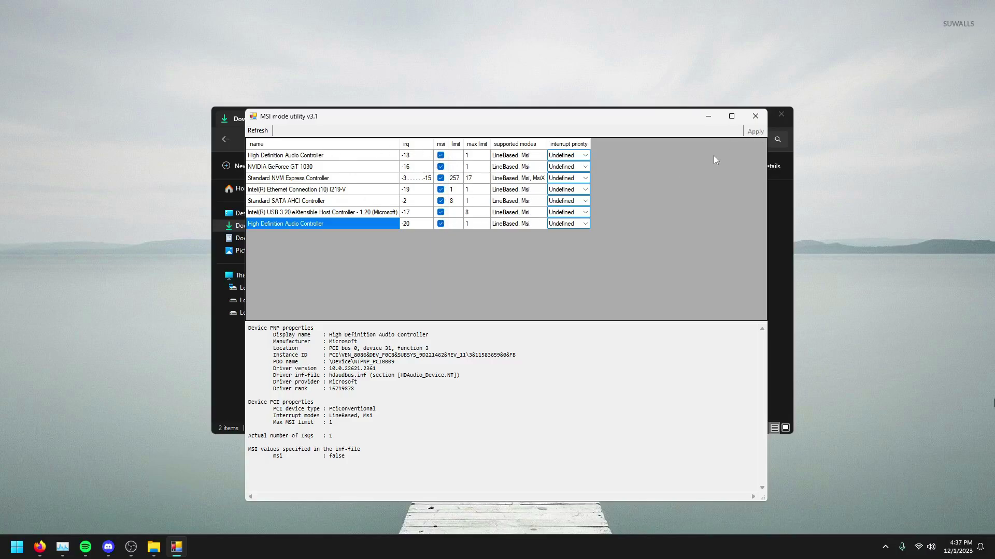
left_click(755, 117)
left_click(781, 113)
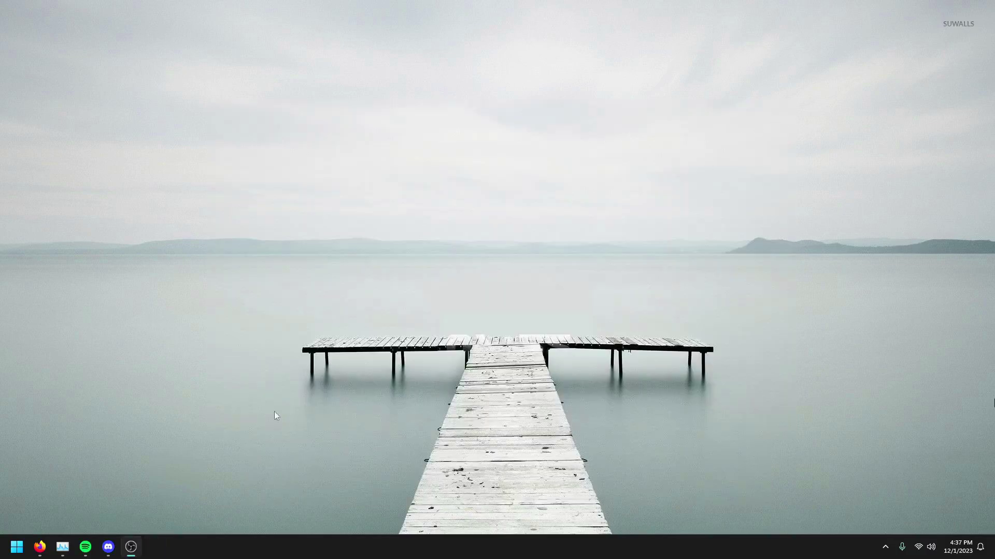
Review the guide's "Enable MSI mode for drivers" section and its MSI mode utility screenshot in the browser
left_click(40, 547)
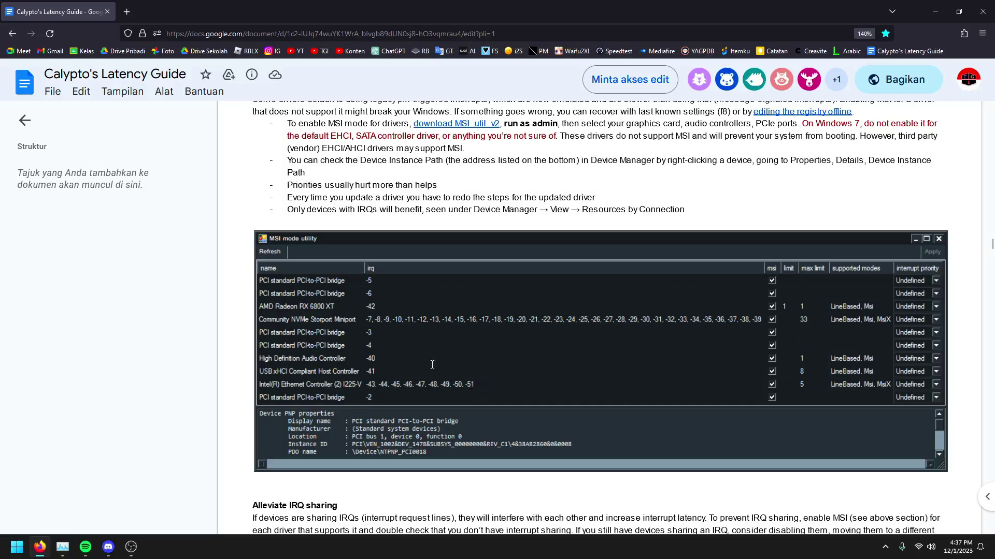
scroll(376, 320, "down", 1)
scroll(376, 321, "up", 1)
right_click(389, 314)
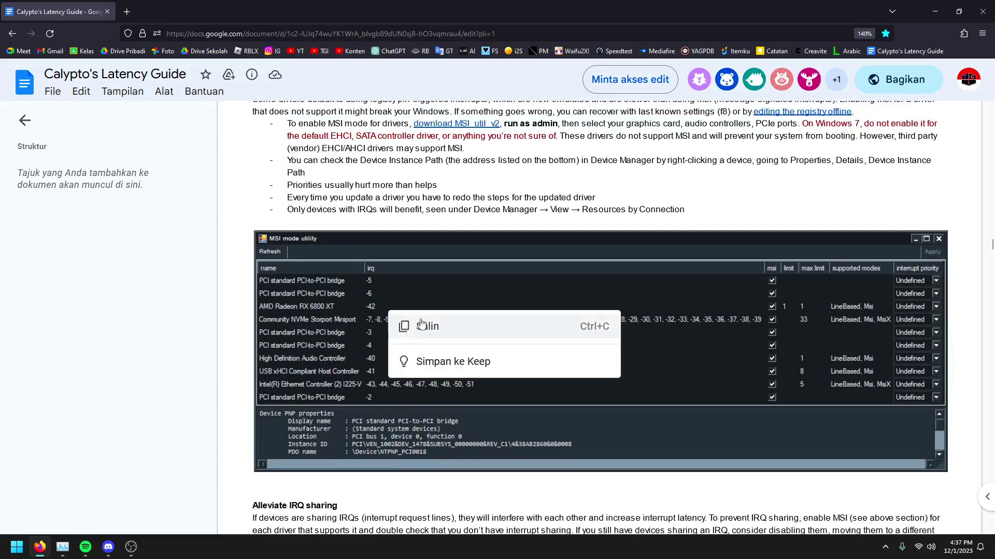
left_click(386, 398)
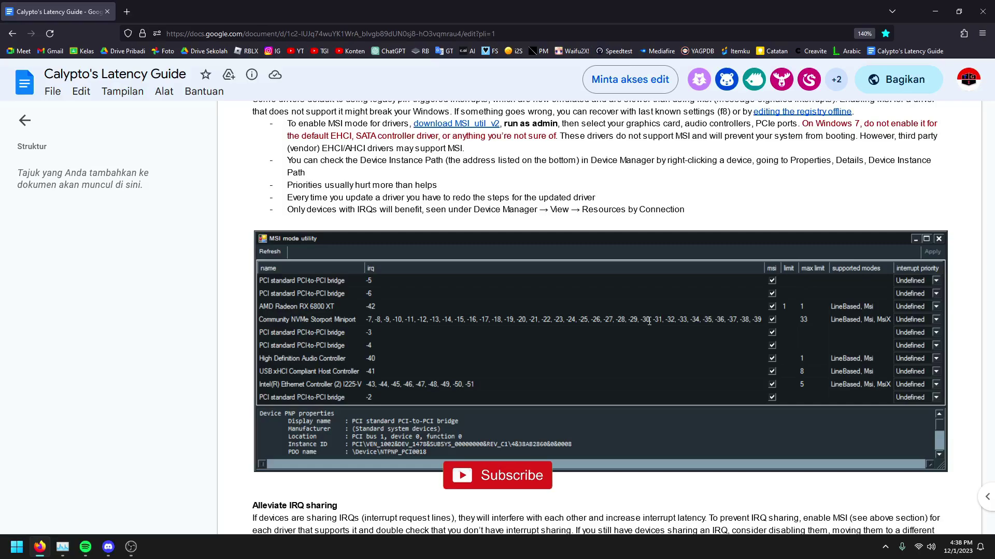
scroll(501, 330, "up", 3)
scroll(501, 330, "up", 2)
scroll(501, 330, "down", 5)
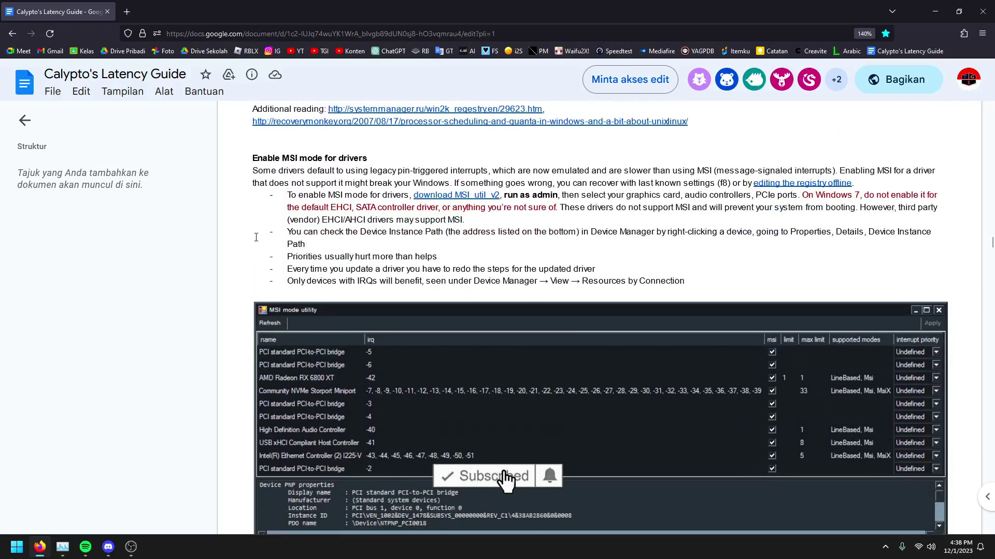
left_click_drag(253, 155, 371, 156)
scroll(488, 328, "down", 1)
scroll(488, 328, "down", 5)
scroll(487, 328, "up", 5)
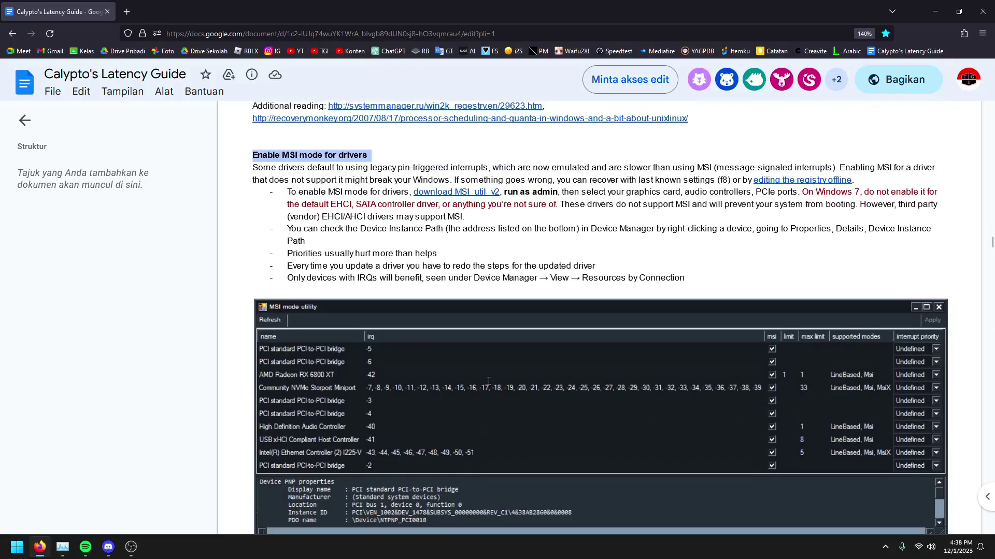
Find the guide's "Automatically setting process affinities and priorities" section and highlight its heading
scroll(488, 327, "down", 12)
scroll(488, 381, "down", 20)
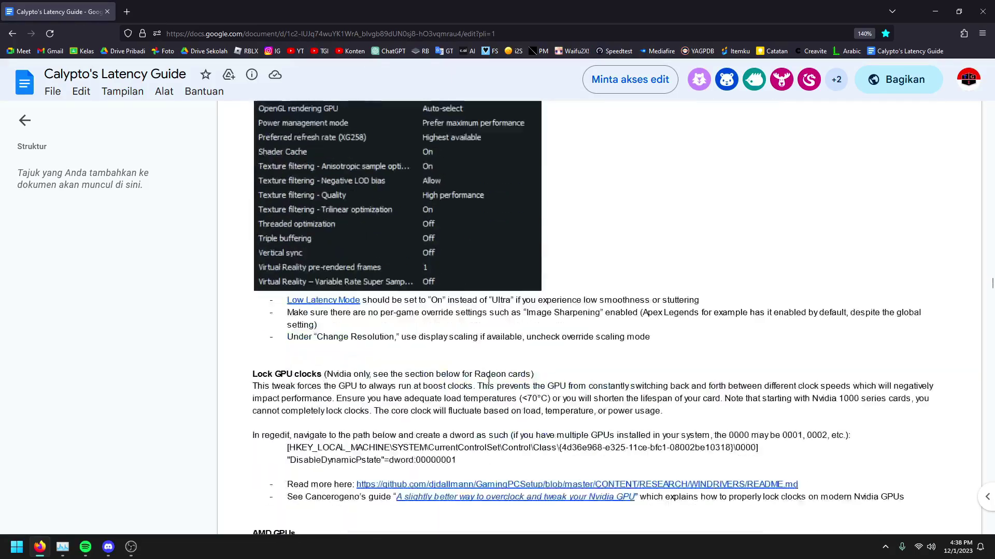
scroll(488, 382, "down", 20)
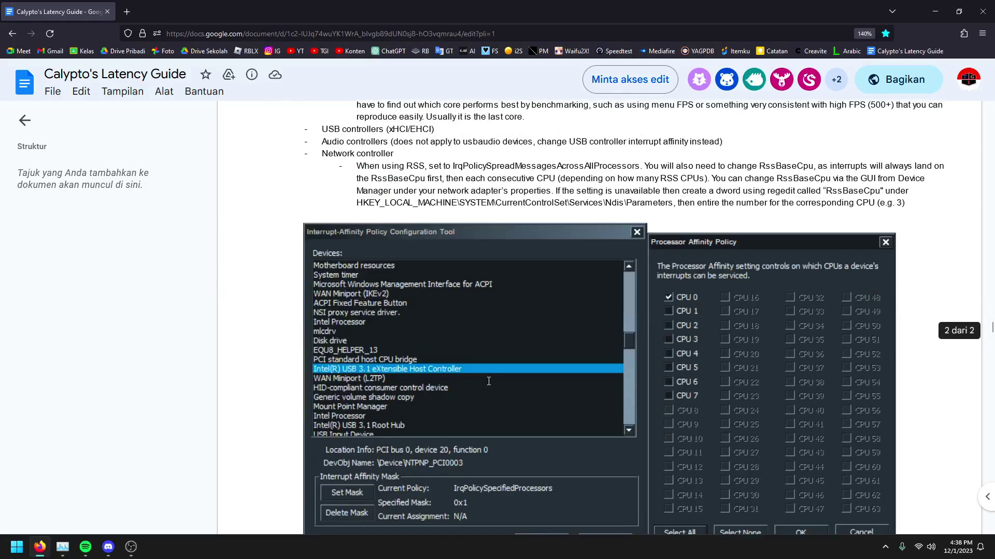
scroll(489, 381, "up", 12)
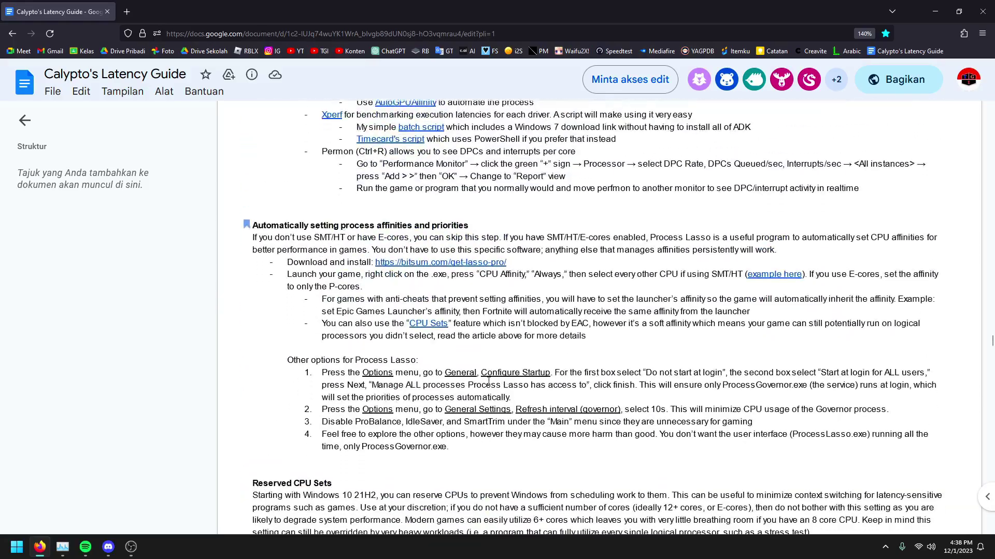
left_click_drag(253, 211, 469, 211)
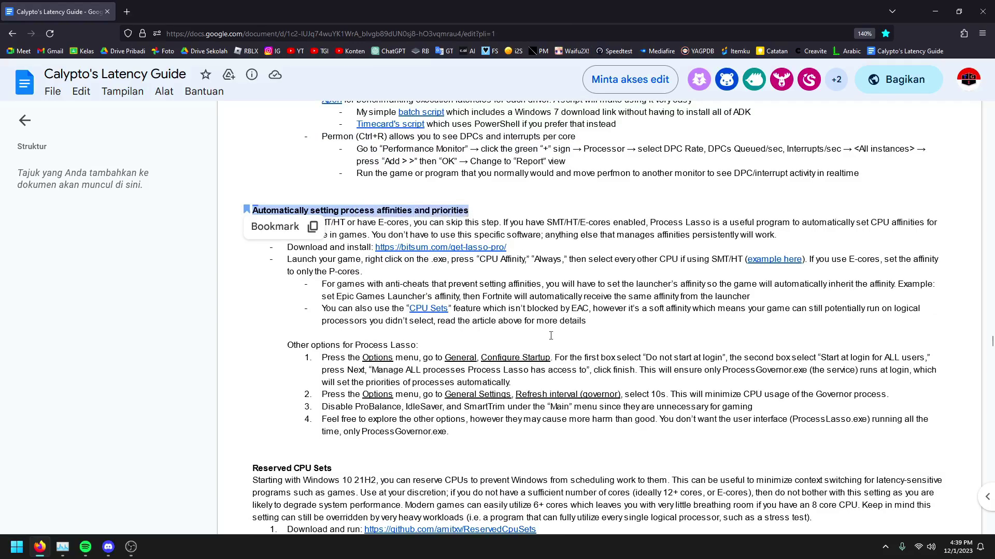
left_click(480, 328)
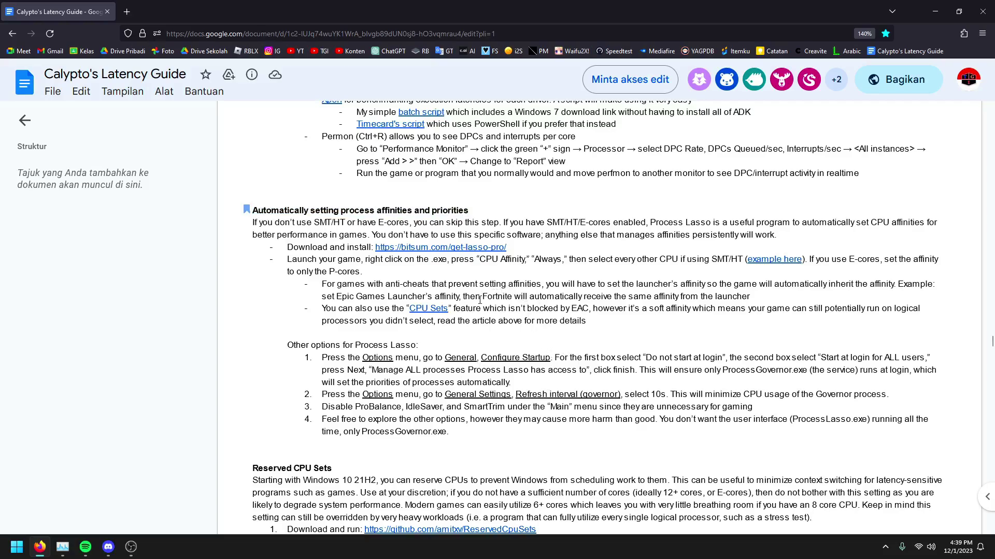
Read the guide's CPU affinity instructions for games and the "Other options for Process Lasso" heading
left_click_drag(287, 343, 340, 343)
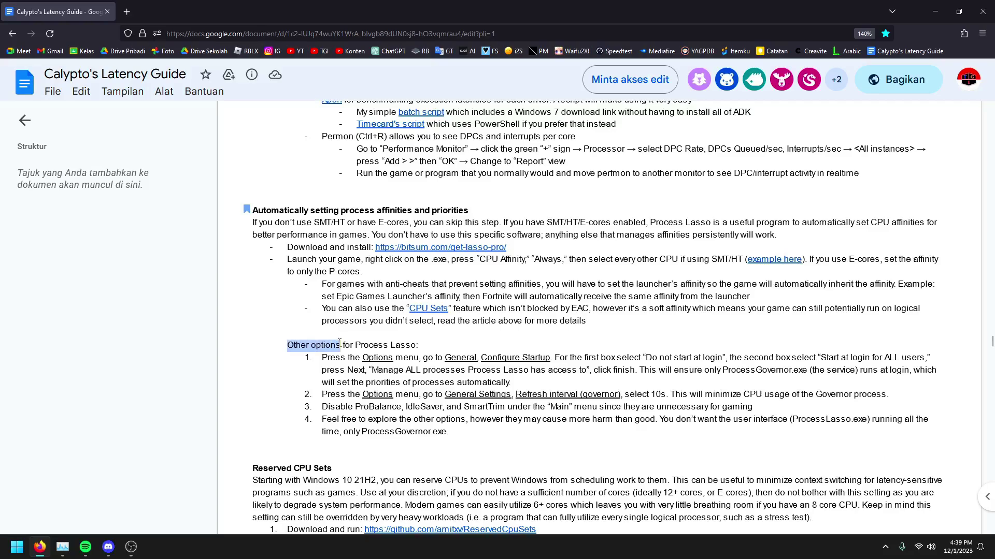
left_click_drag(586, 317, 286, 260)
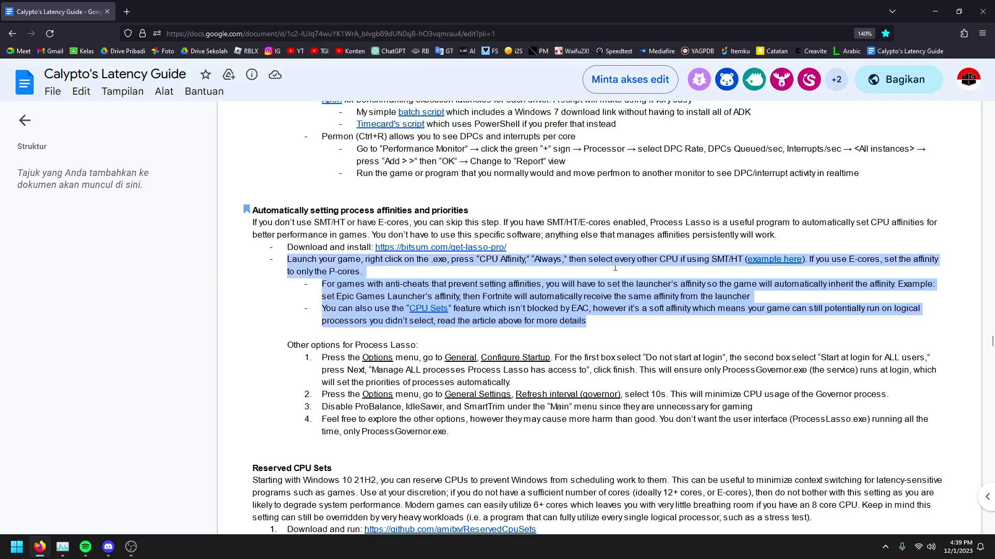
left_click(602, 325)
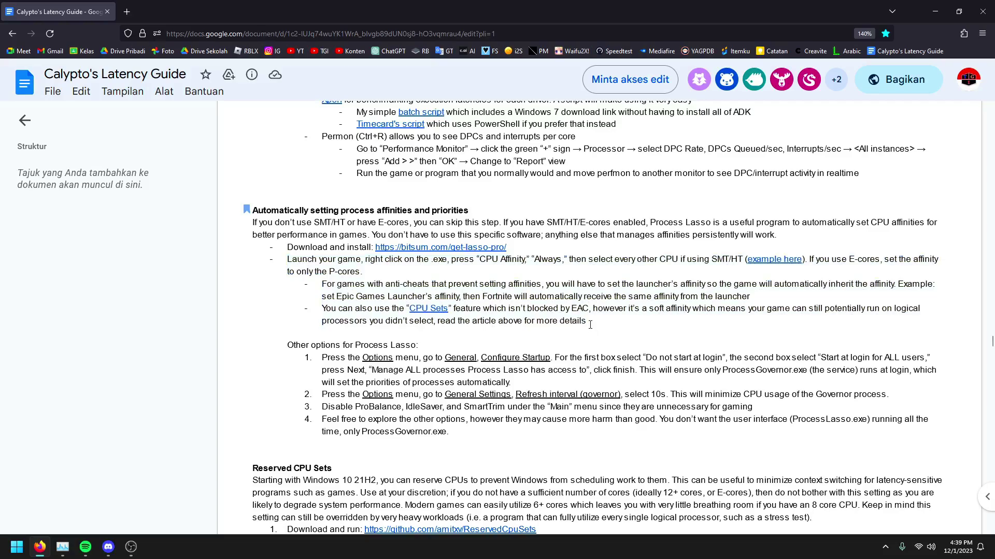
left_click_drag(587, 321, 287, 264)
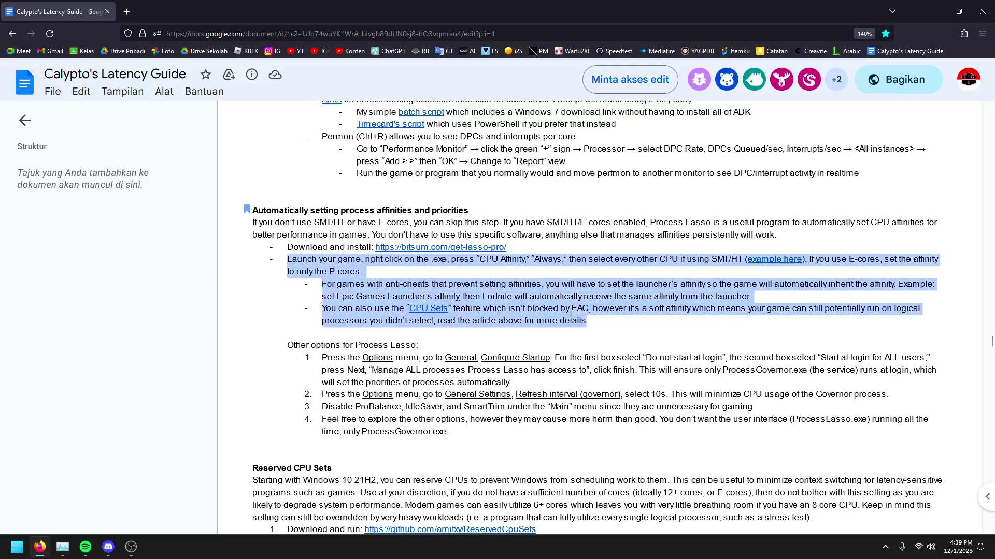
left_click(612, 326)
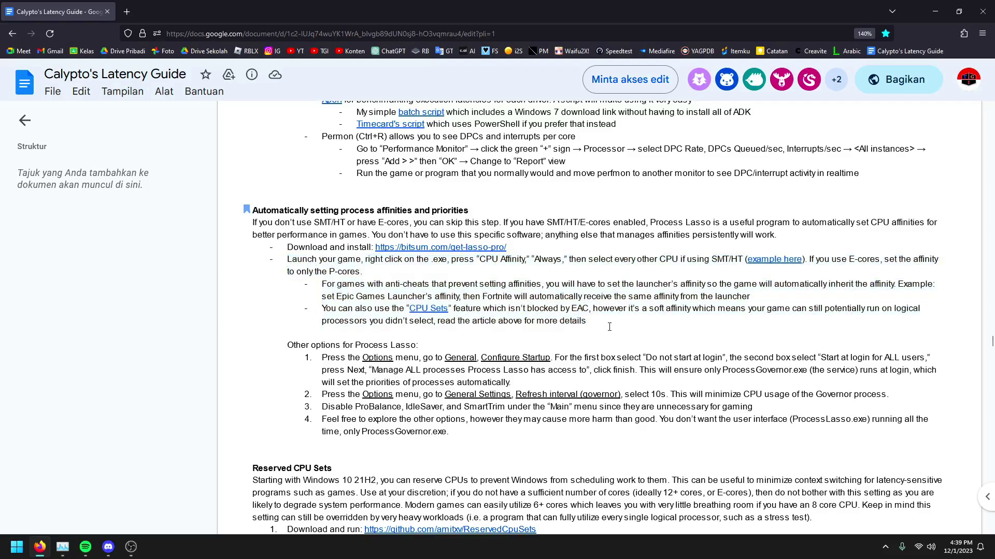
left_click_drag(587, 321, 288, 261)
left_click(603, 325)
left_click_drag(288, 345, 416, 348)
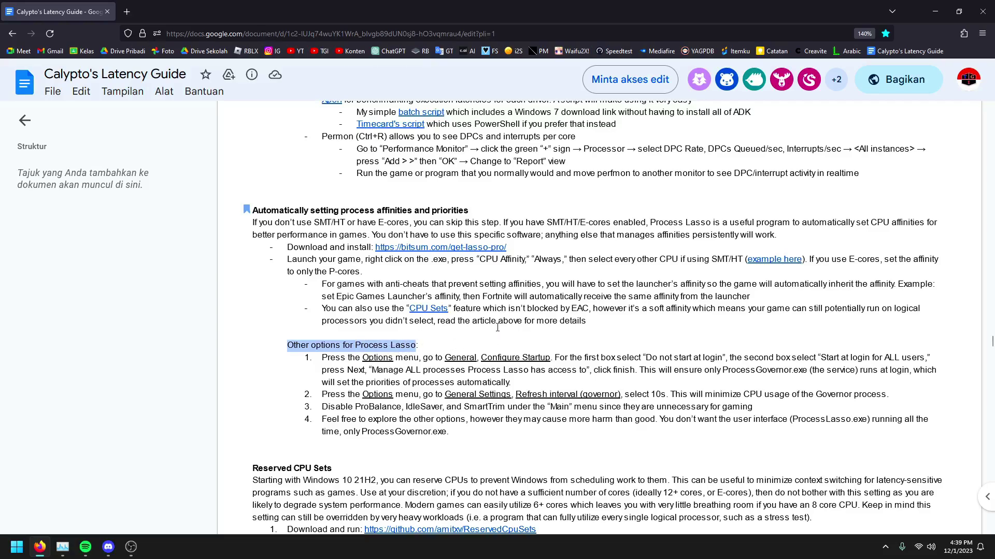
Download Process Lasso Free from the guide's bitsum.com link, check the download list, and close it with the Bitsum tab
left_click(454, 247)
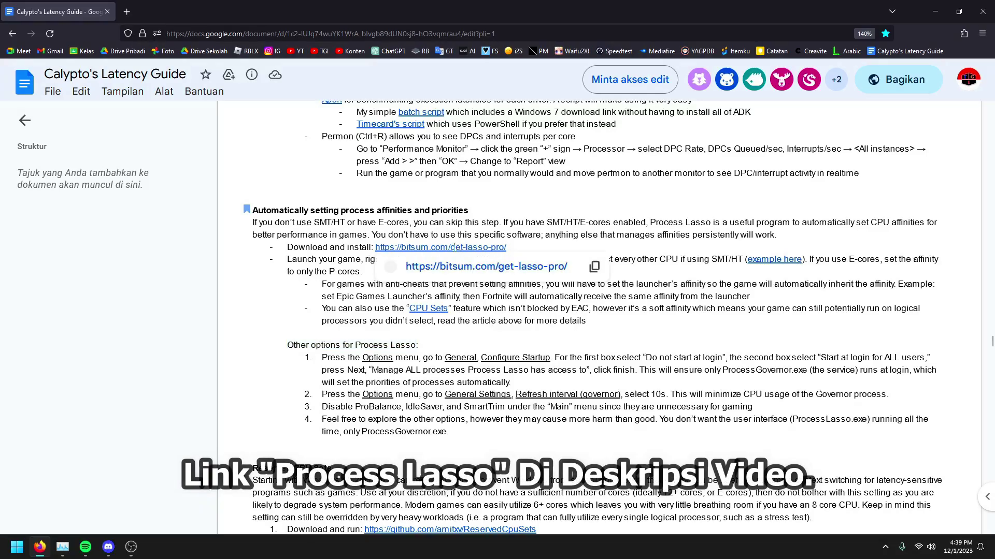
left_click(468, 270)
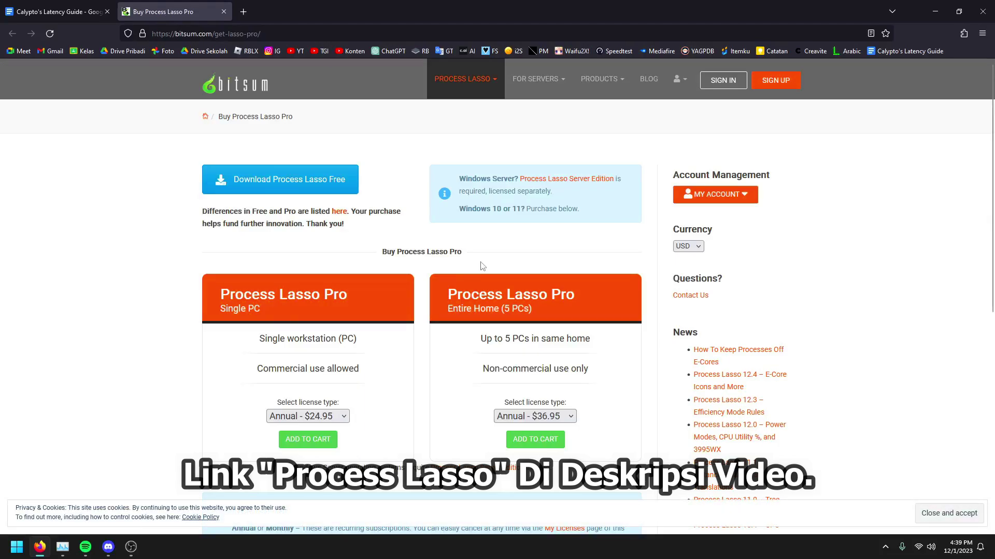
left_click(267, 181)
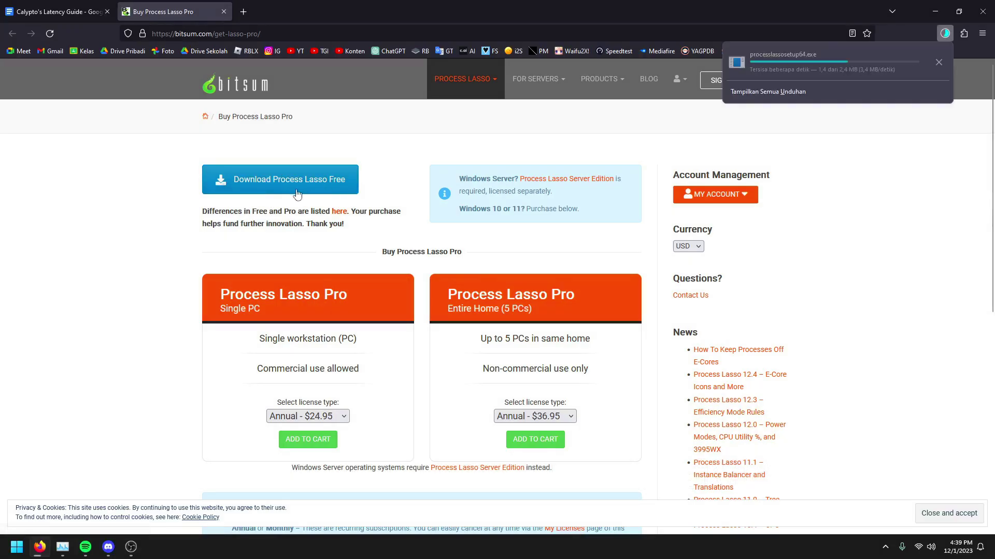
key("ctrl+shift+y")
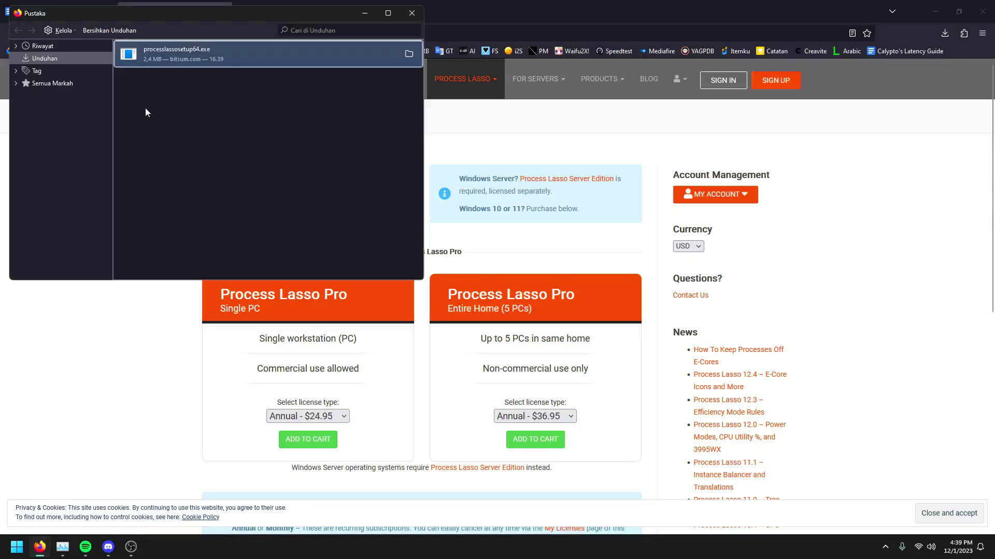
left_click(412, 12)
left_click(244, 12)
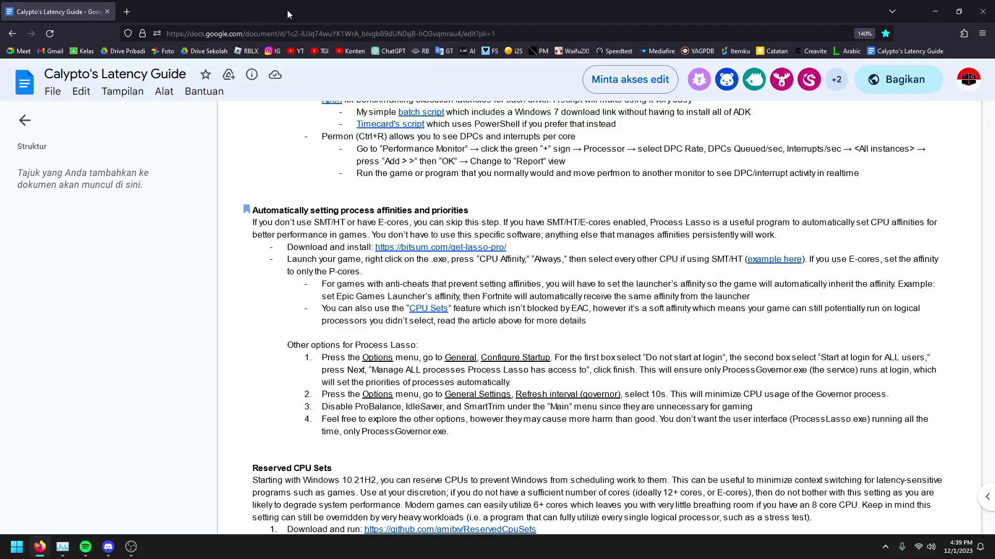
Run processlassosetup64 from the Downloads folder in File Explorer and allow it to make changes
key("super+e")
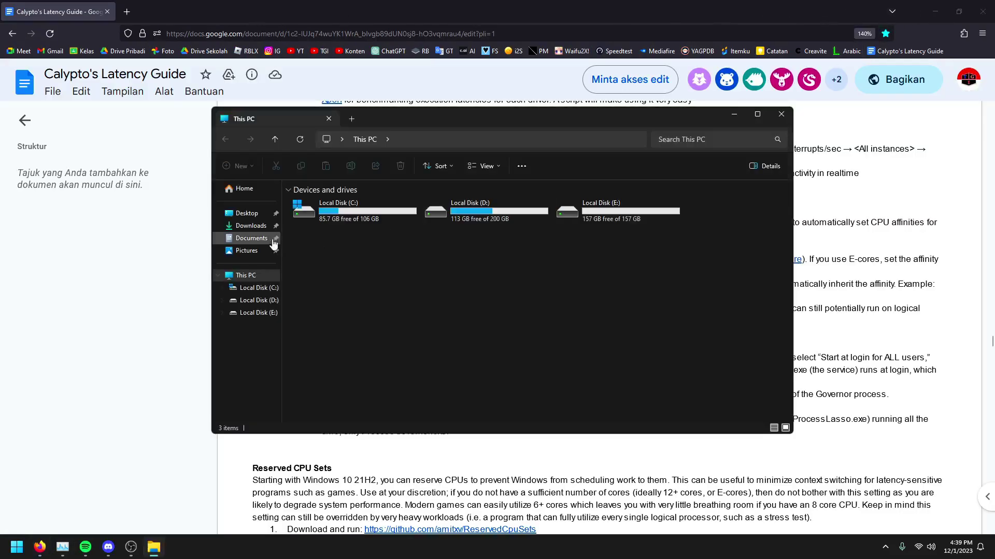
left_click(251, 225)
double_click(342, 217)
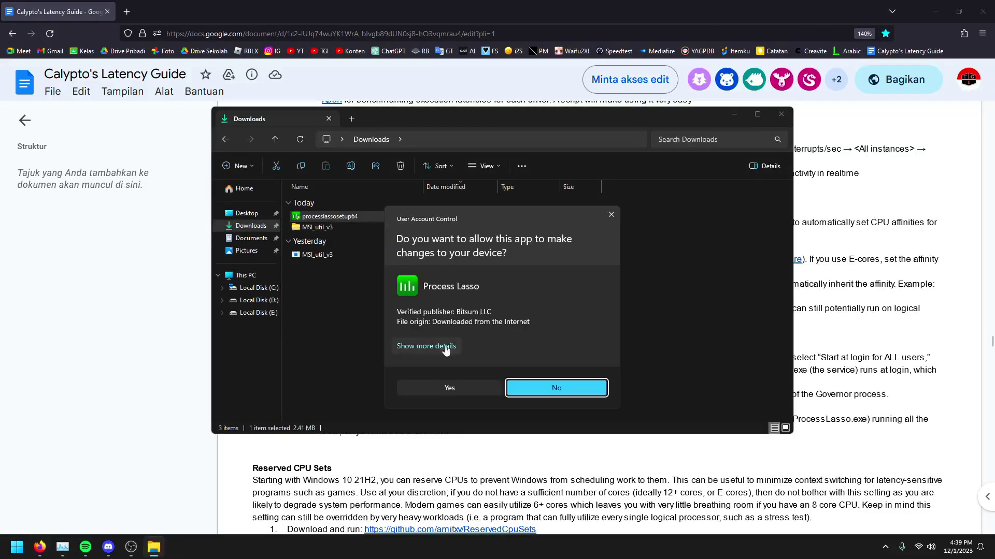
left_click(468, 388)
Install Process Lasso without the desktop shortcut, keeping the start menu shortcuts and launch components
left_click(500, 296)
left_click(542, 352)
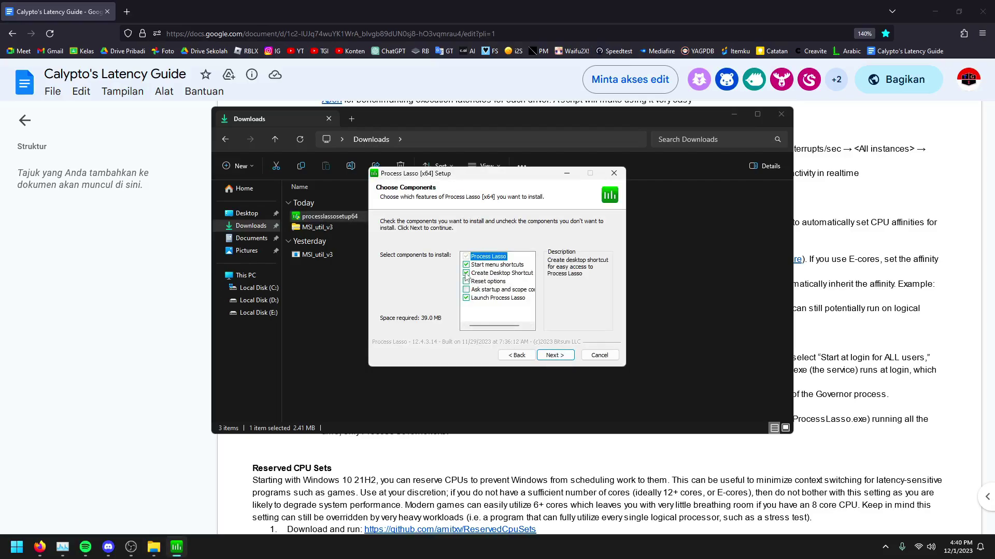
left_click(466, 273)
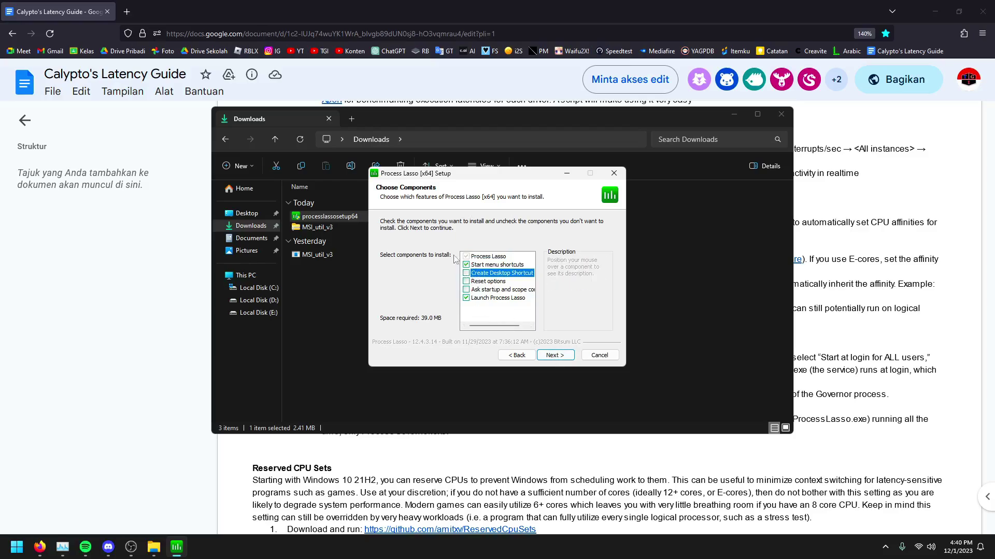
left_click(553, 355)
left_click(553, 355)
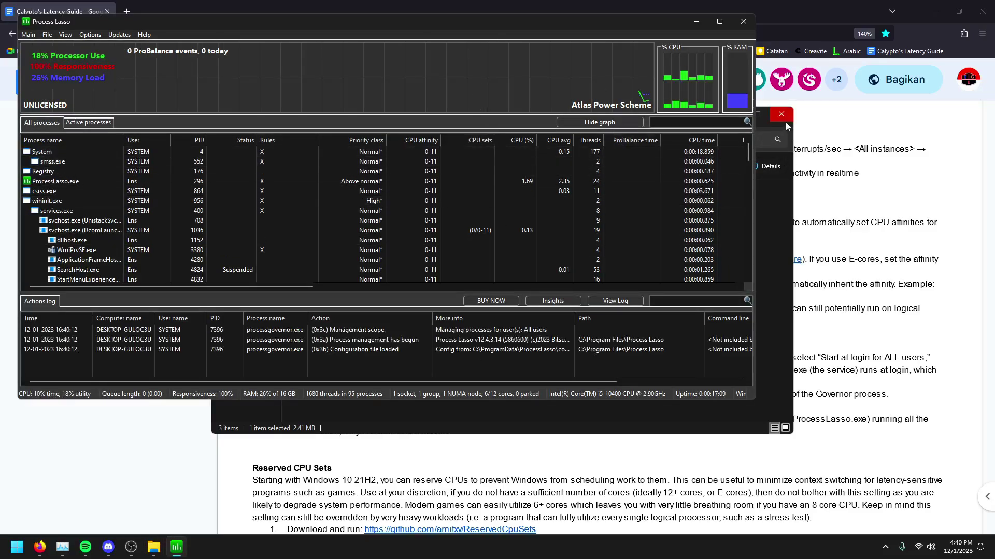
Close the Downloads window and return to the latency guide in the browser
left_click(774, 207)
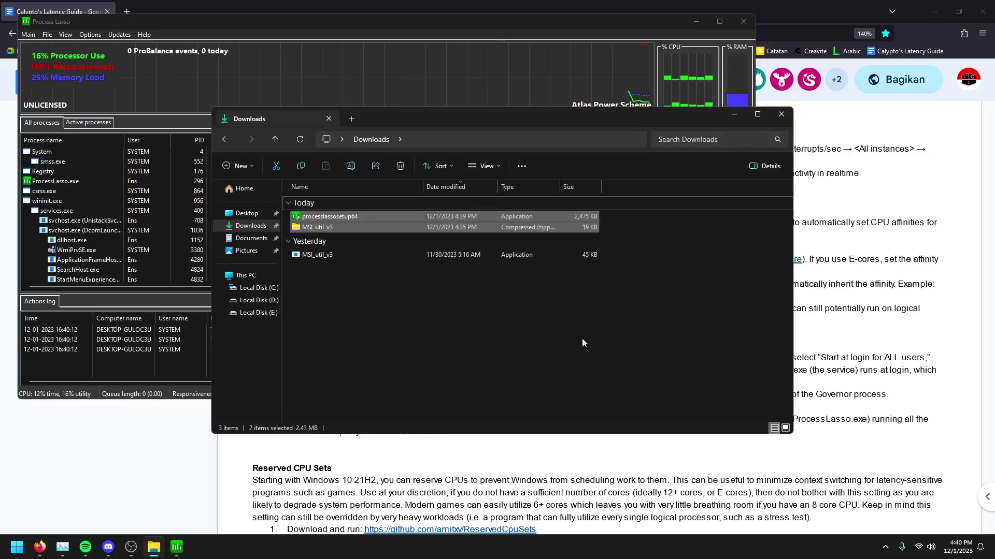
left_click(687, 362)
left_click(782, 114)
left_click(826, 207)
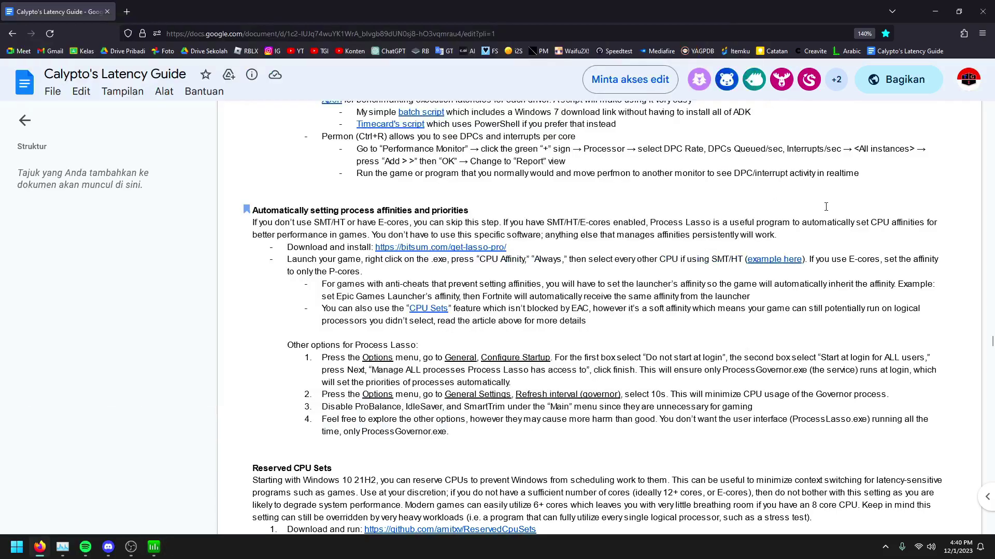
Read the guide's first Process Lasso option on configuring startup, highlighting the heading and the instruction
scroll(372, 314, "down", 2)
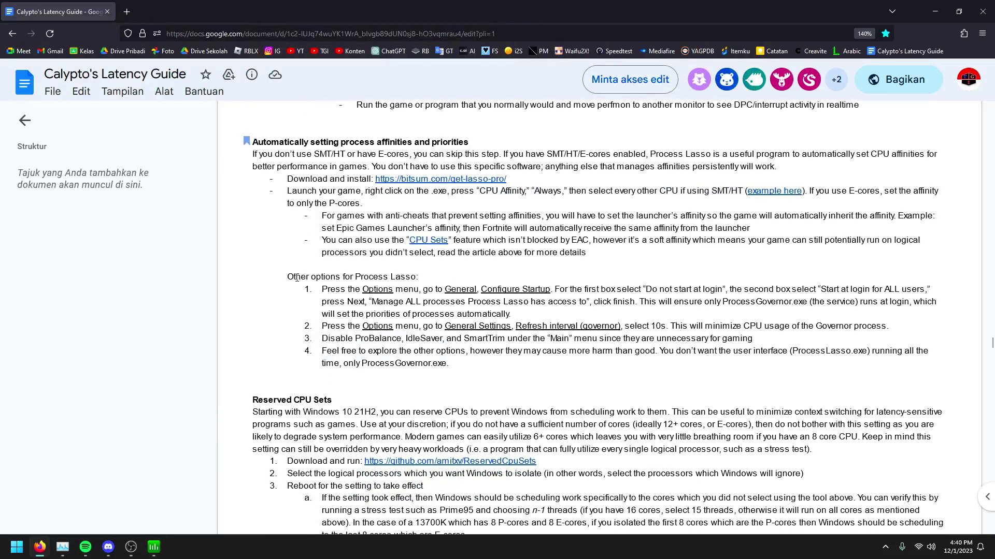
left_click_drag(289, 277, 396, 277)
left_click(416, 296)
left_click_drag(322, 293, 917, 289)
left_click(640, 283)
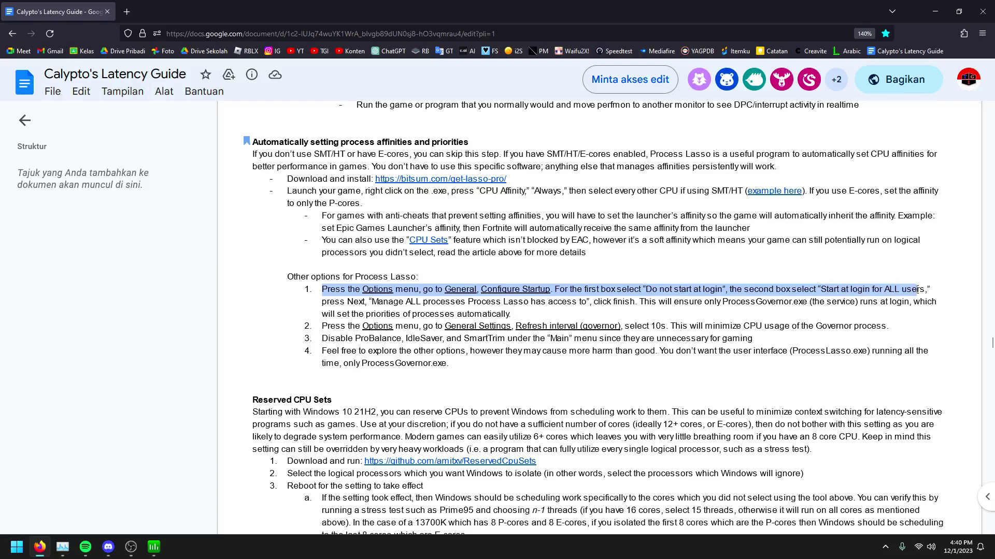
left_click(541, 309)
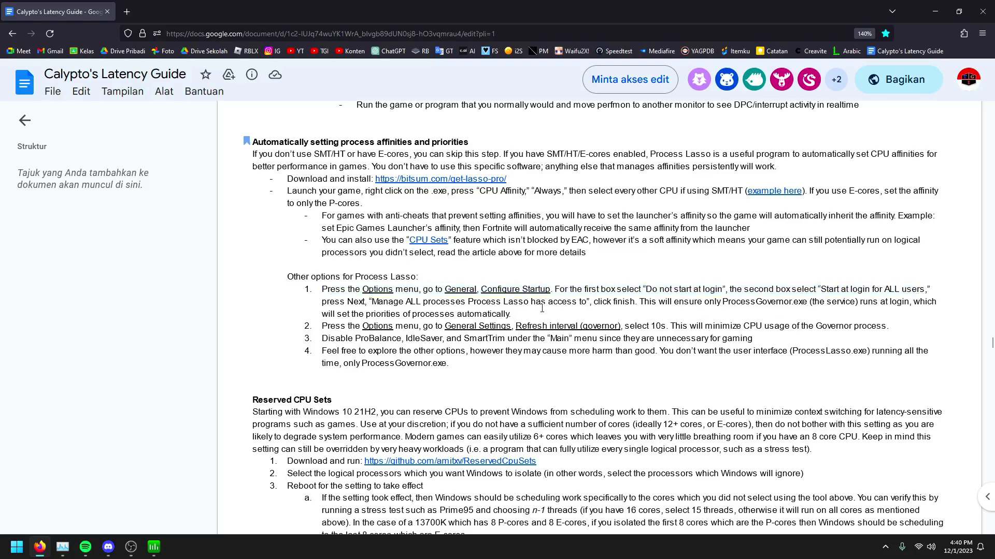
Switch to Process Lasso, move its window toward the screen's centre, and view its General options before returning to the guide
left_click(154, 547)
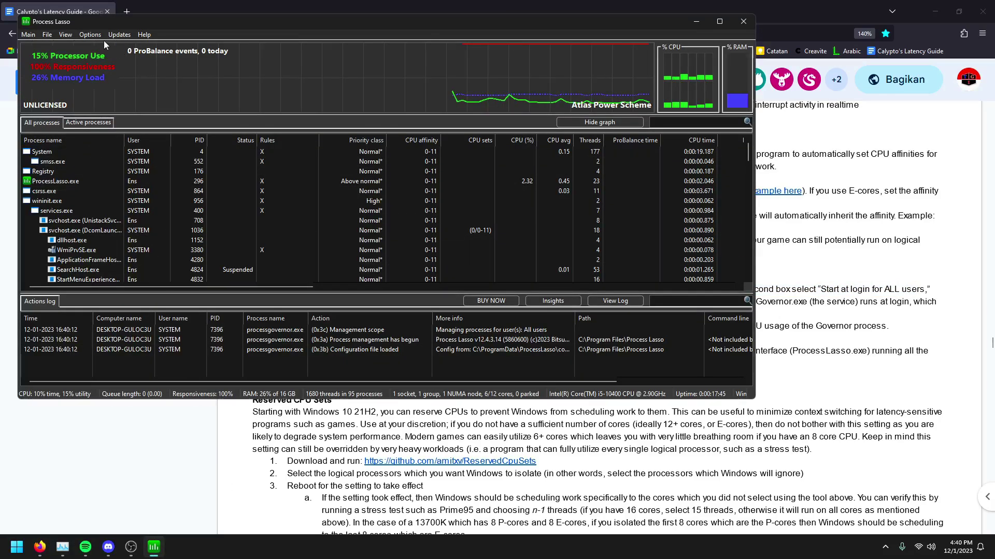
mouse_move(204, 24)
left_mouse_down()
mouse_move(451, 34)
mouse_move(326, 102)
left_mouse_up()
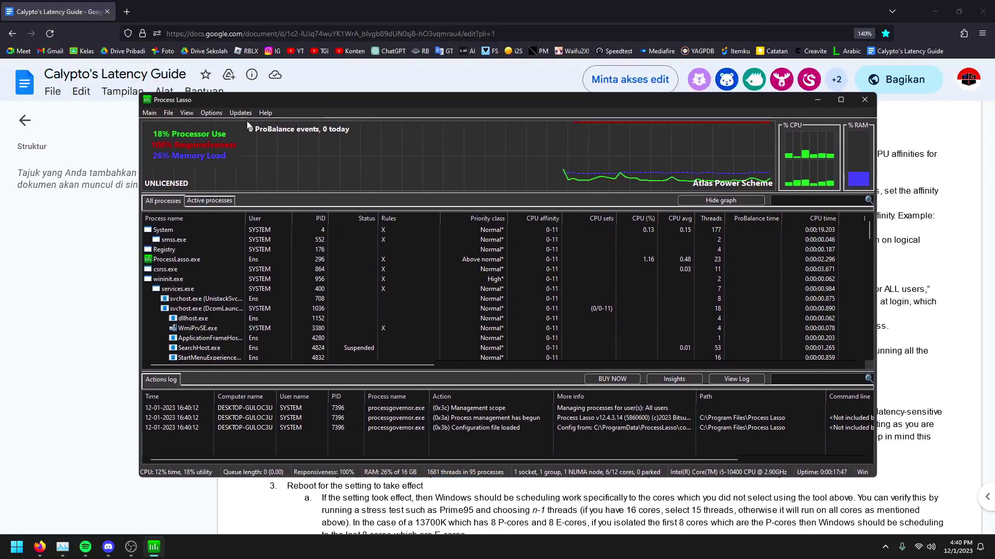
left_click(212, 113)
mouse_move(231, 125)
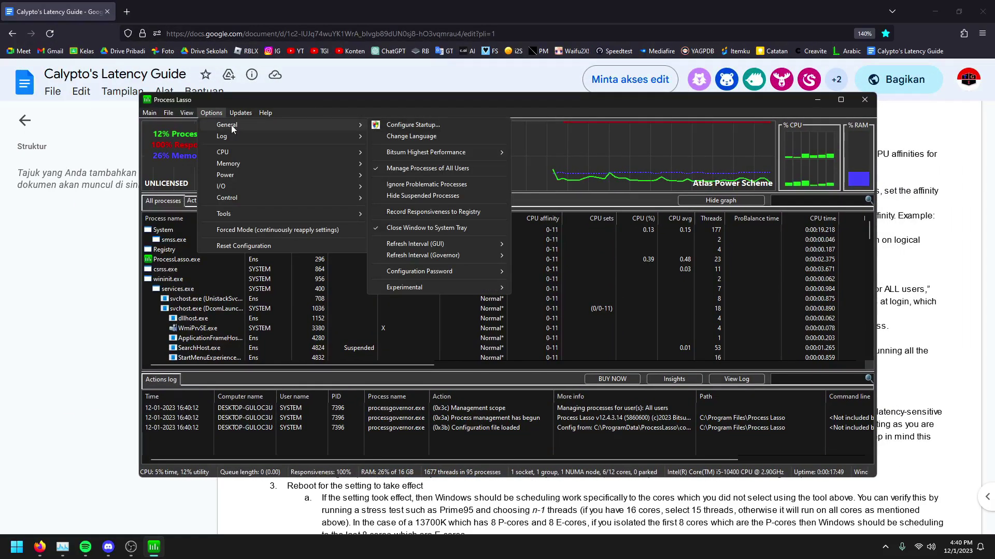
left_click(86, 188)
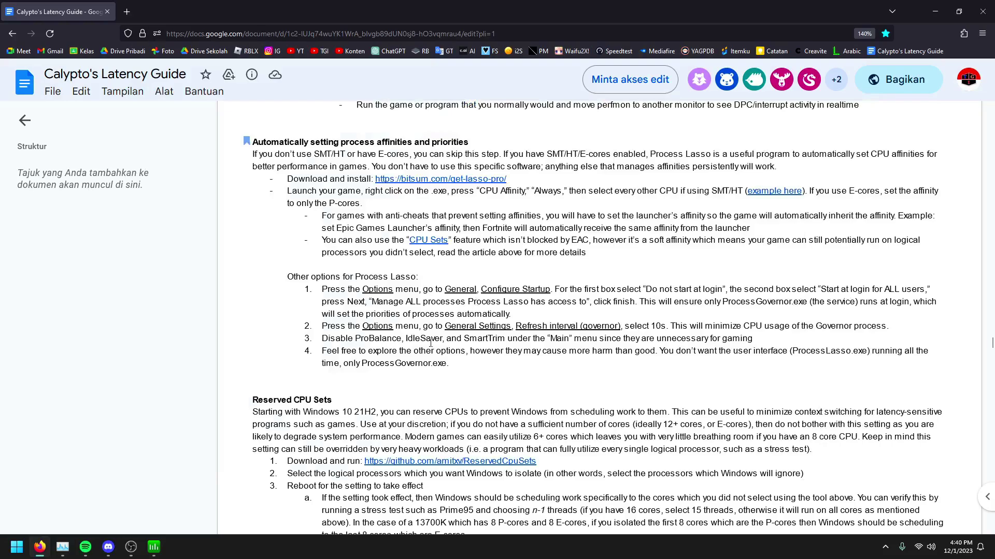
Switch to Process Lasso and open its startup configuration, rechecking the guide's instruction before returning to the startup options
left_click(155, 547)
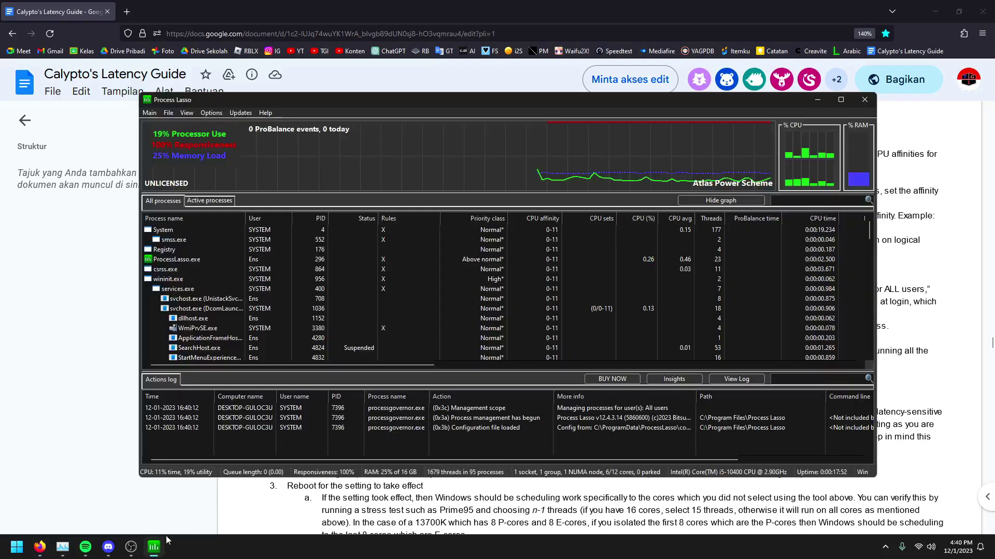
left_click(210, 112)
mouse_move(340, 128)
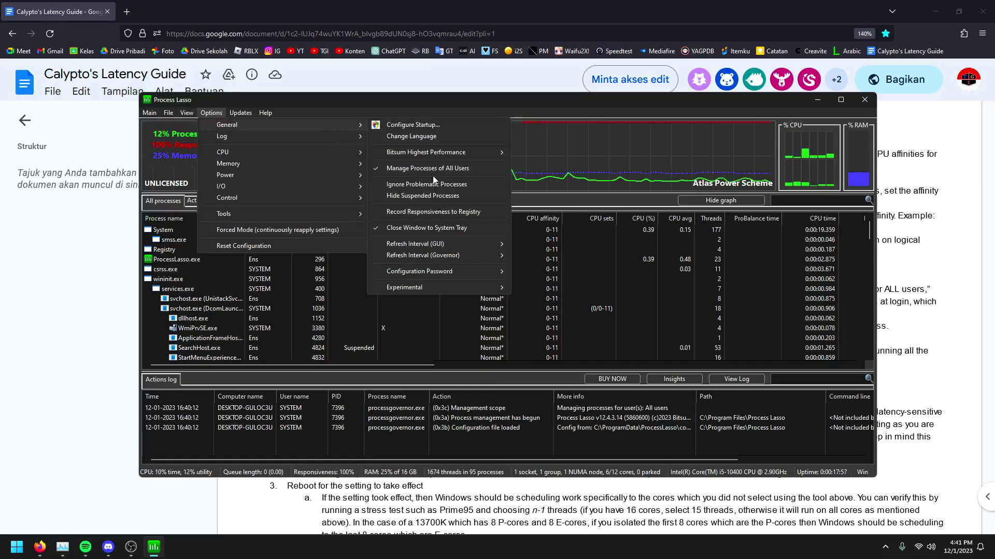
left_click(427, 126)
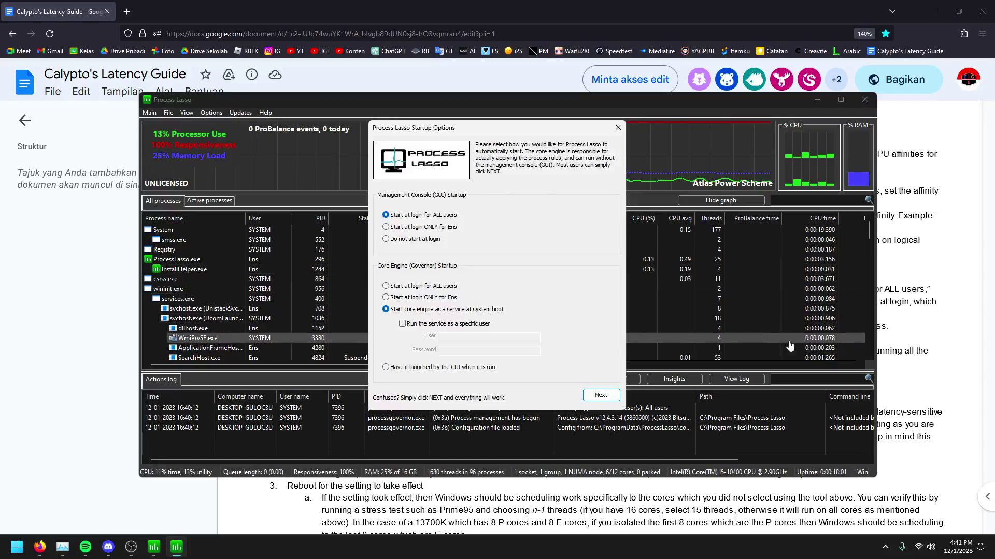
left_click(934, 328)
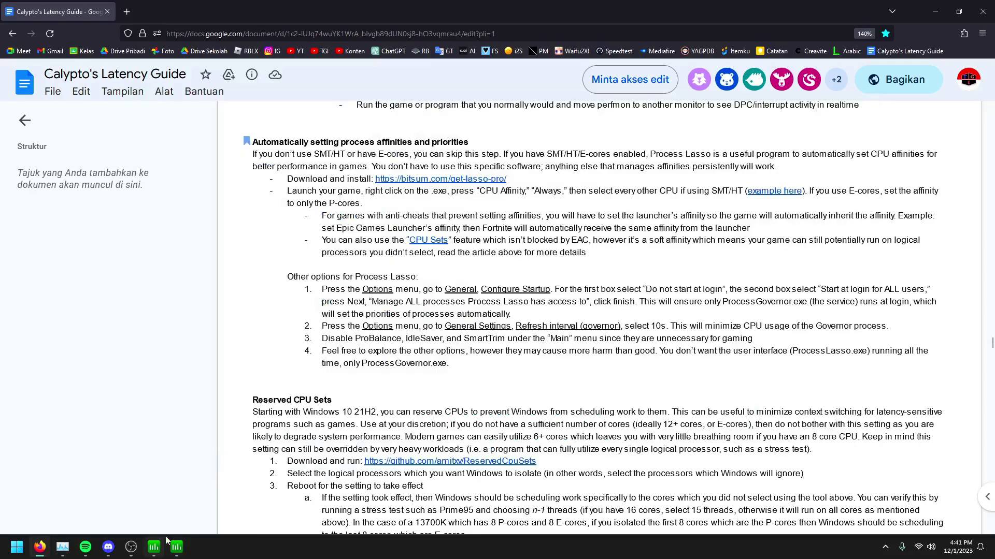
left_click(173, 553)
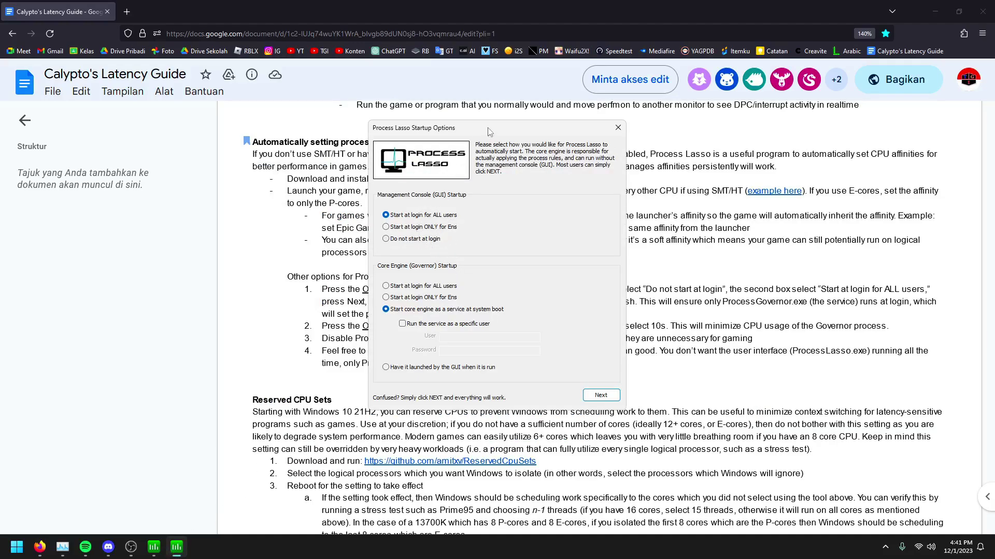
Set the management console to "Do not start at login" and the core engine to "Start at login for ALL users", and continue
left_click_drag(486, 129, 378, 138)
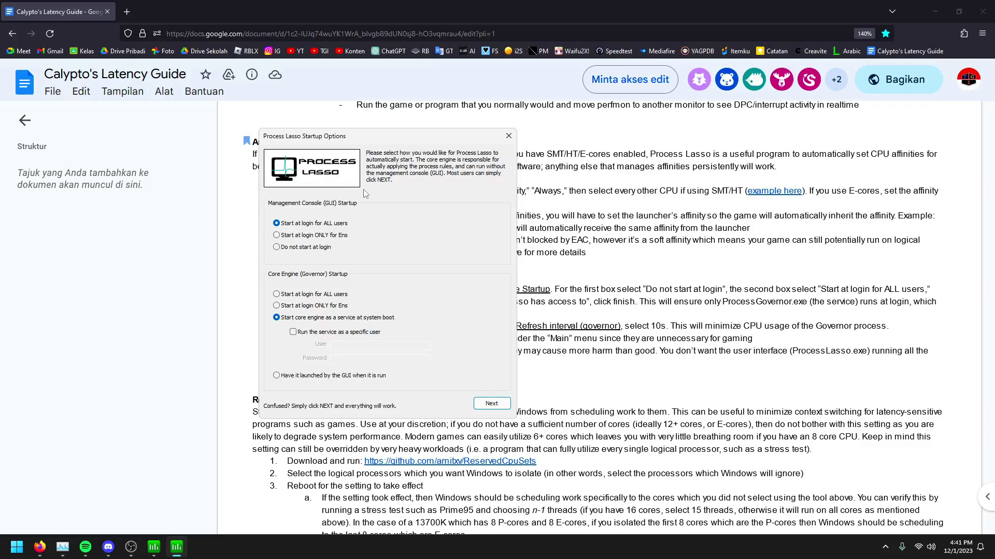
left_click(317, 250)
left_click(313, 301)
mouse_move(423, 139)
left_mouse_down()
mouse_move(548, 300)
mouse_move(552, 335)
mouse_move(461, 145)
left_mouse_up()
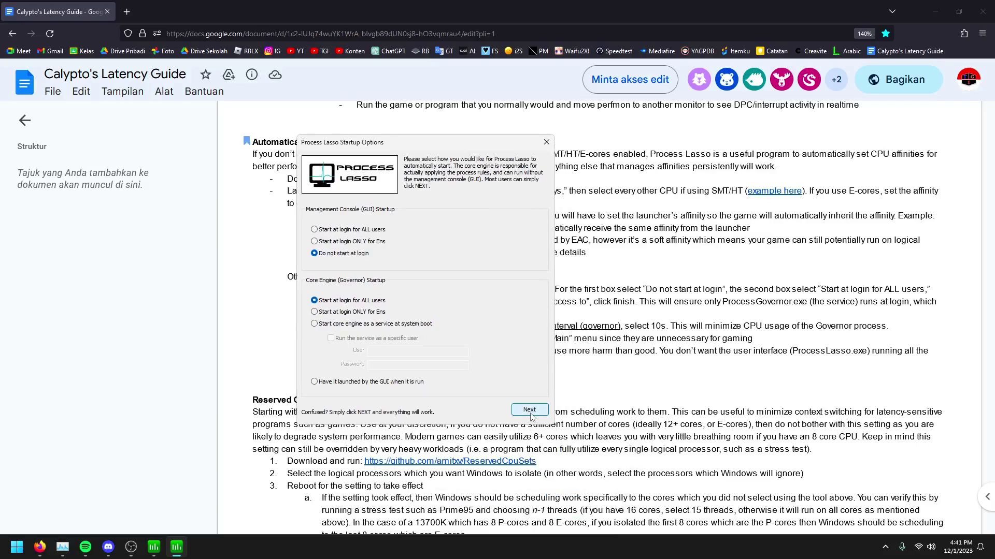
left_click(528, 411)
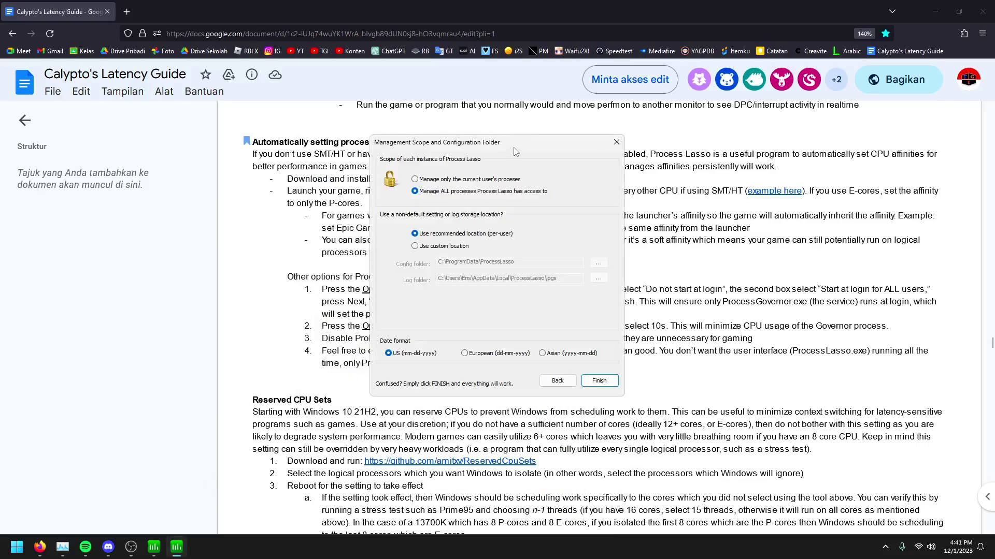
Finish the startup configuration with "Manage ALL processes Process Lasso has access to" and the recommended storage location
mouse_move(506, 145)
left_mouse_down()
mouse_move(510, 161)
mouse_move(681, 306)
mouse_move(303, 274)
mouse_move(194, 173)
left_mouse_up()
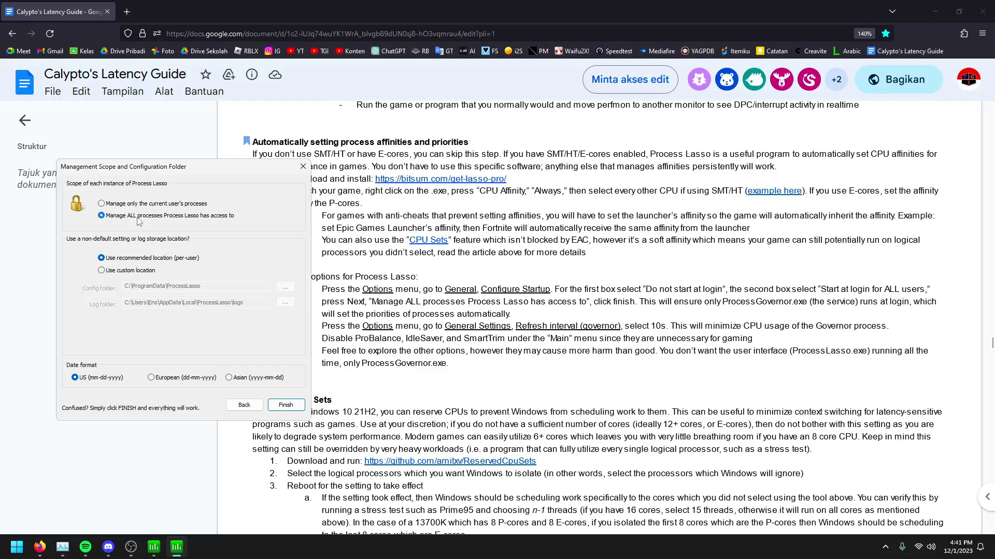
mouse_move(226, 170)
left_mouse_down()
mouse_move(536, 187)
mouse_move(325, 192)
mouse_move(351, 157)
mouse_move(481, 236)
left_mouse_up()
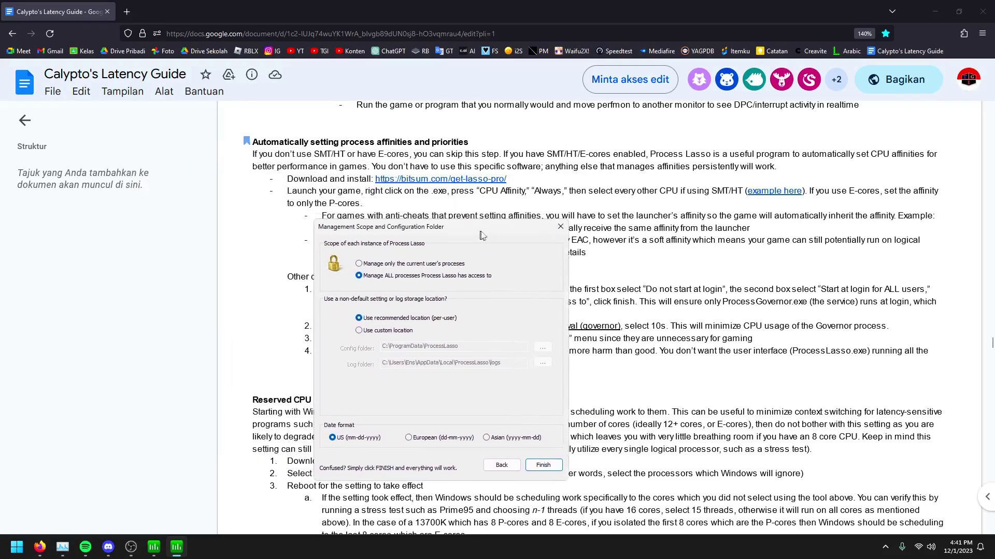
left_click(554, 467)
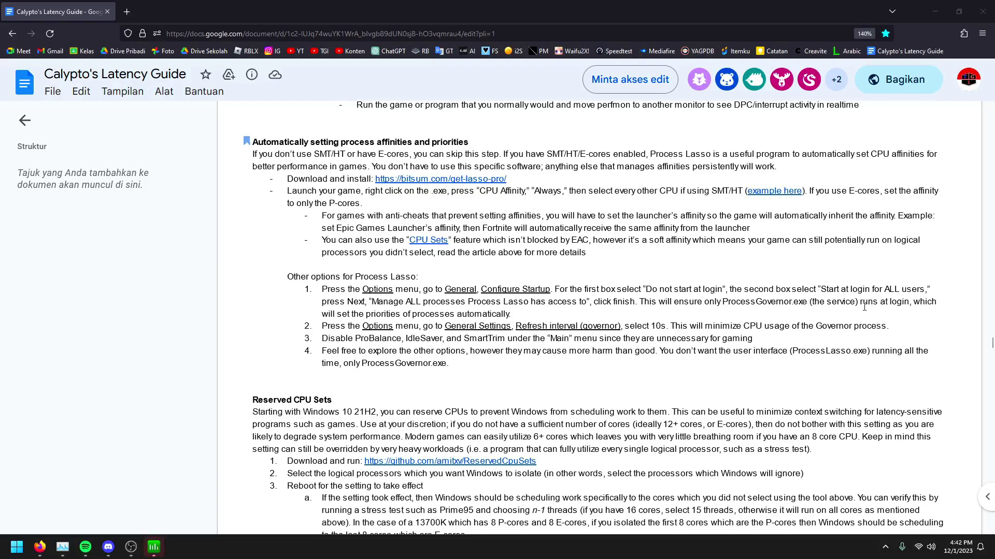
Highlight "runs at login" in the guide, restart Process Lasso with "Do not ask me again" enabled, and return to the guide
left_click_drag(860, 303, 910, 303)
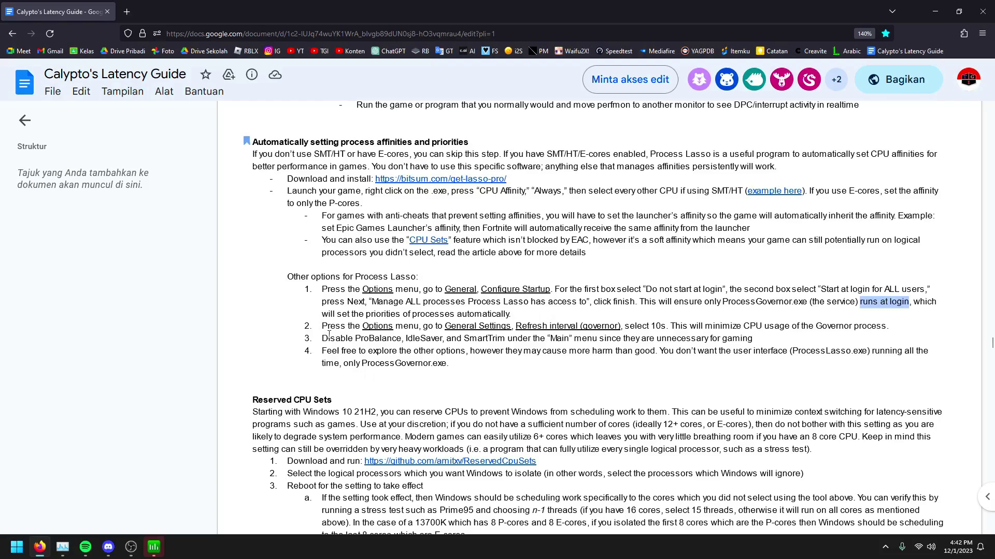
left_click(154, 547)
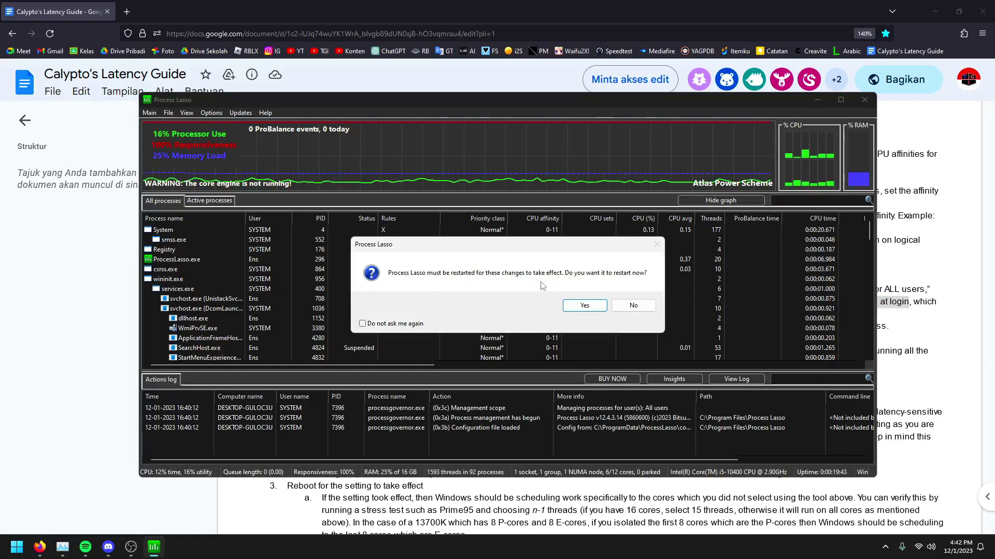
left_click(400, 324)
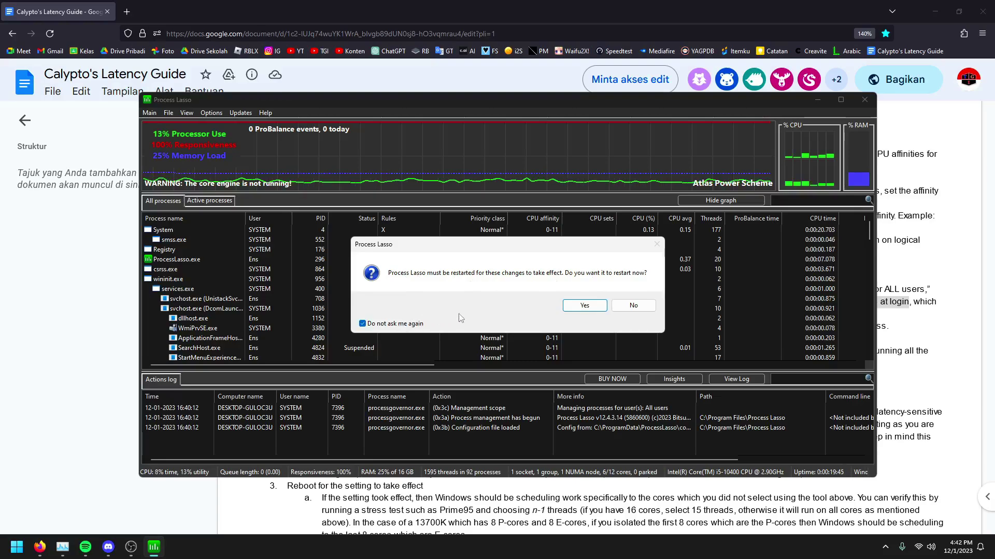
left_click(591, 309)
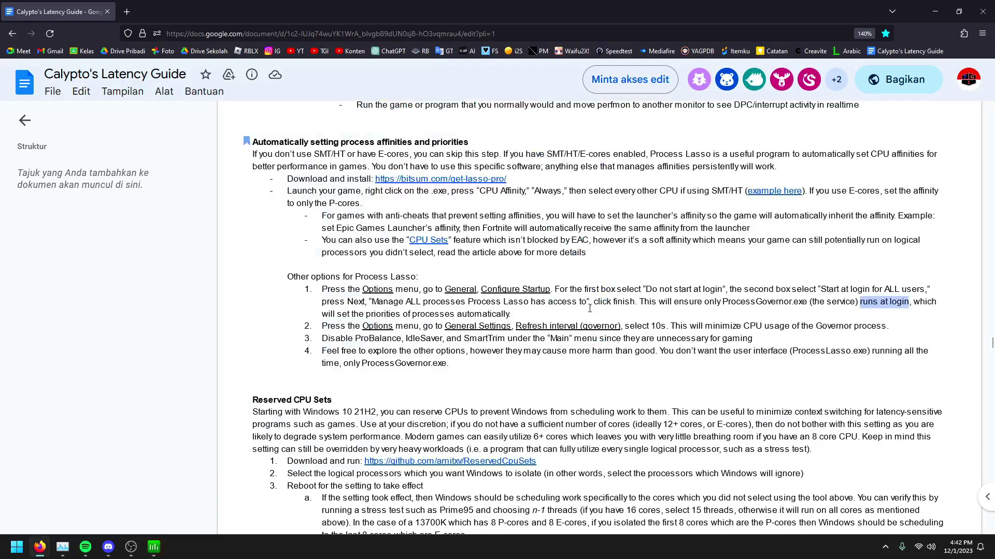
left_click(154, 547)
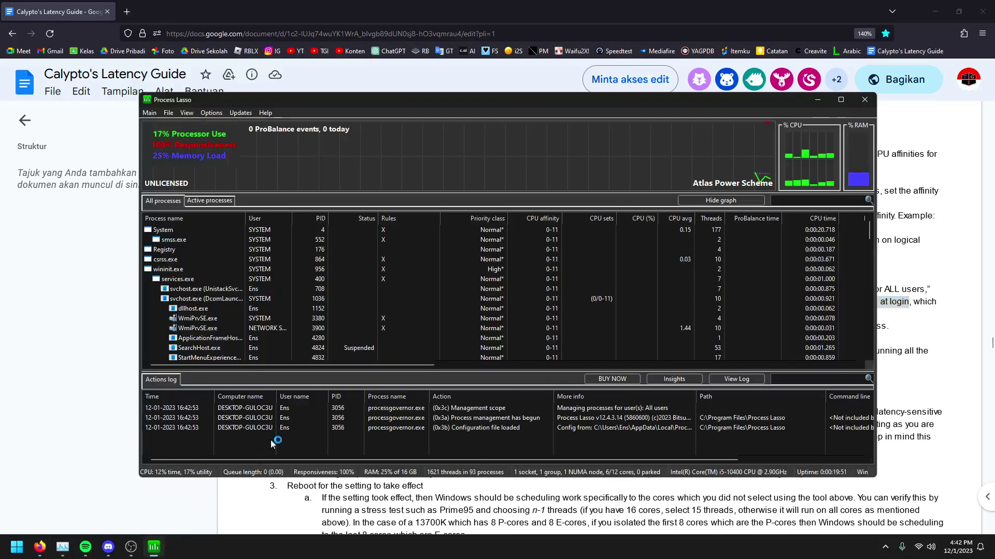
left_click(120, 381)
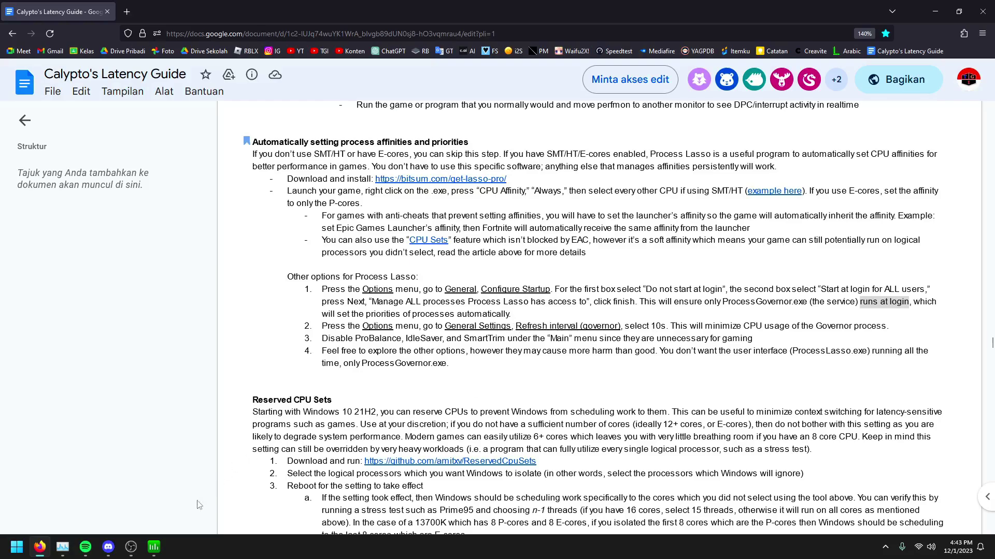
Set Process Lasso's Governor refresh interval to 10 seconds
left_click(154, 547)
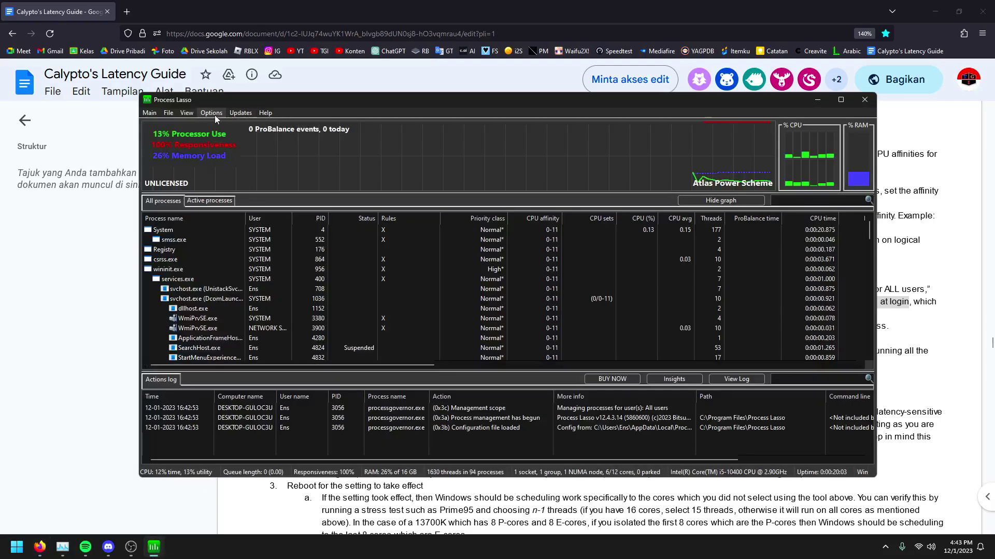
left_click(186, 113)
mouse_move(194, 125)
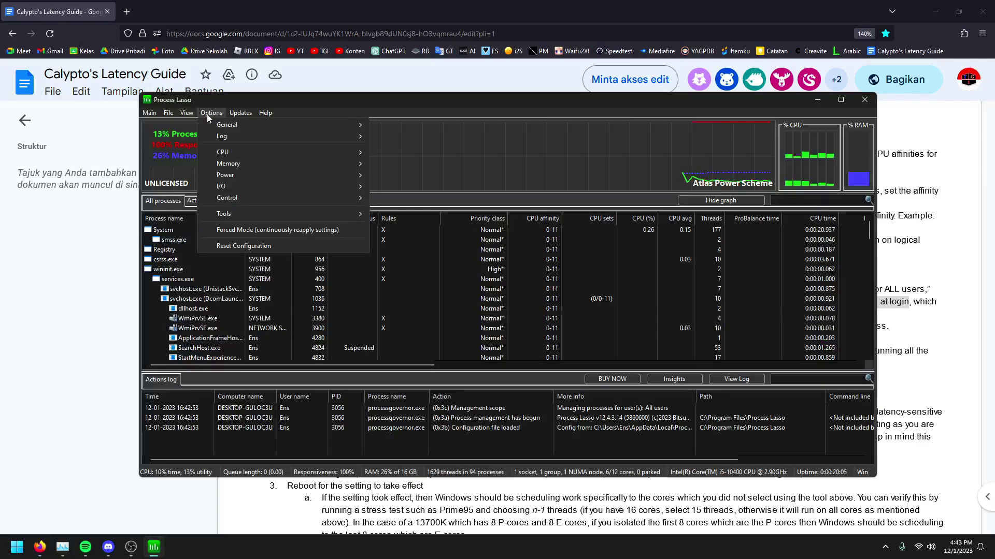
mouse_move(231, 124)
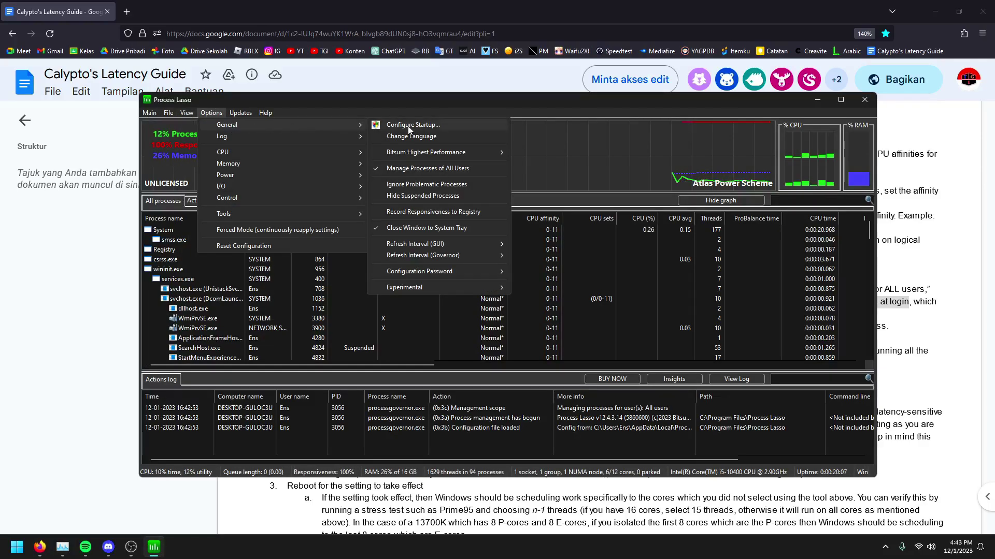
mouse_move(427, 254)
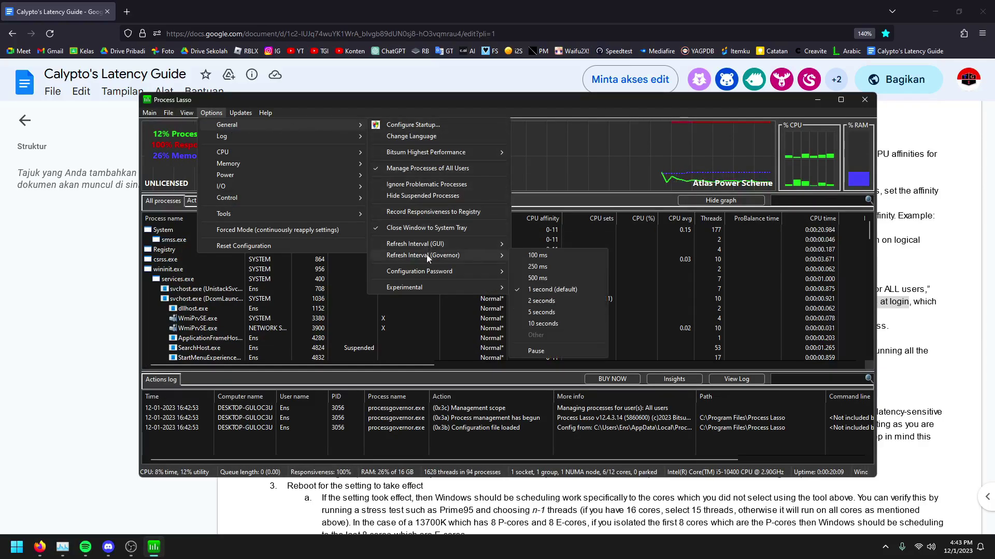
left_click(546, 324)
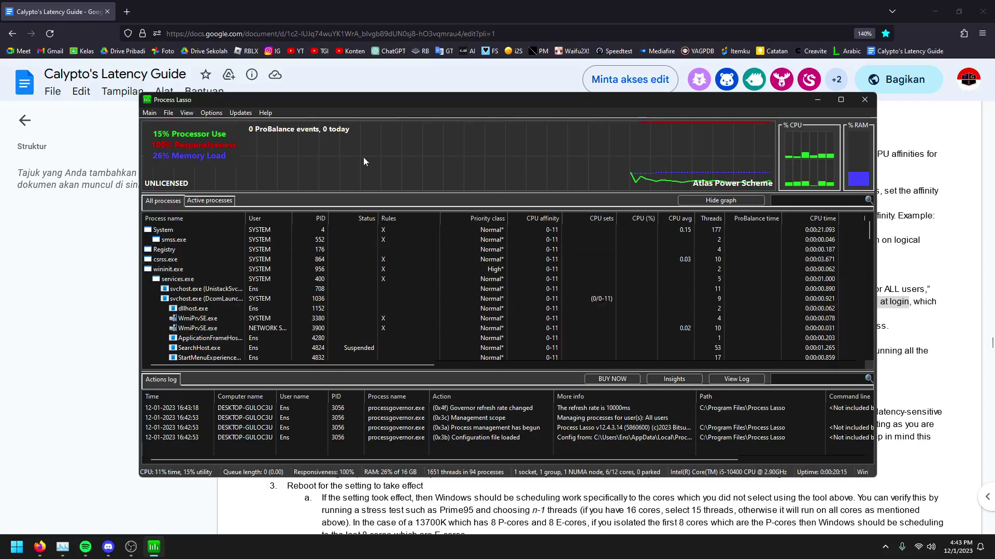
Review the refresh interval options, and read the guide's note on Governor CPU usage and its instruction on disabling ProBalance, IdleSaver and SmartTrim
left_click(218, 115)
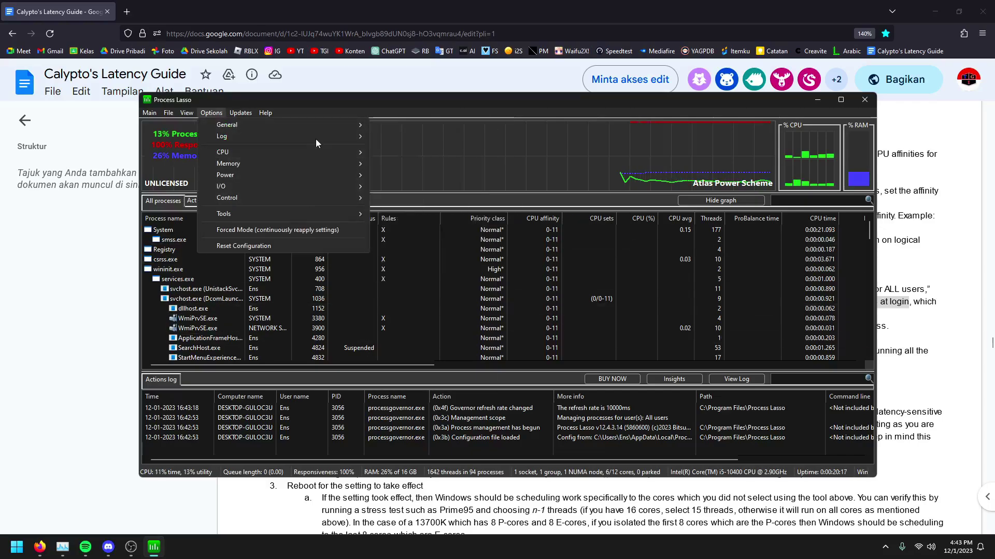
mouse_move(311, 125)
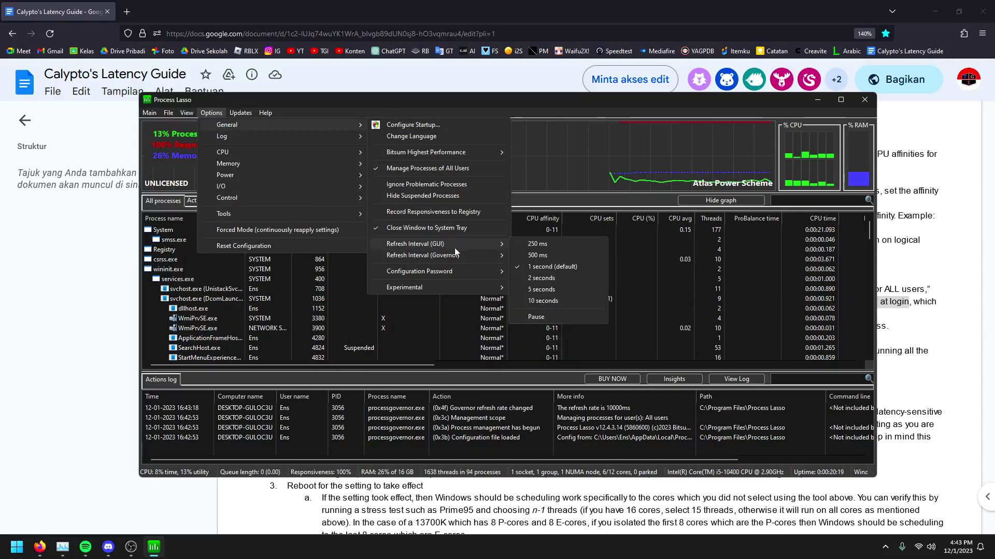
mouse_move(455, 253)
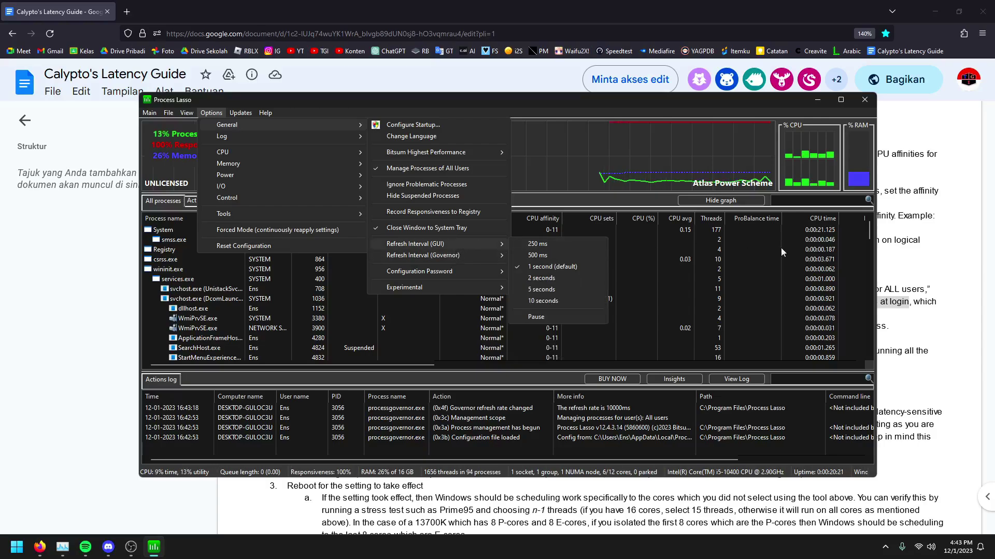
left_click(958, 254)
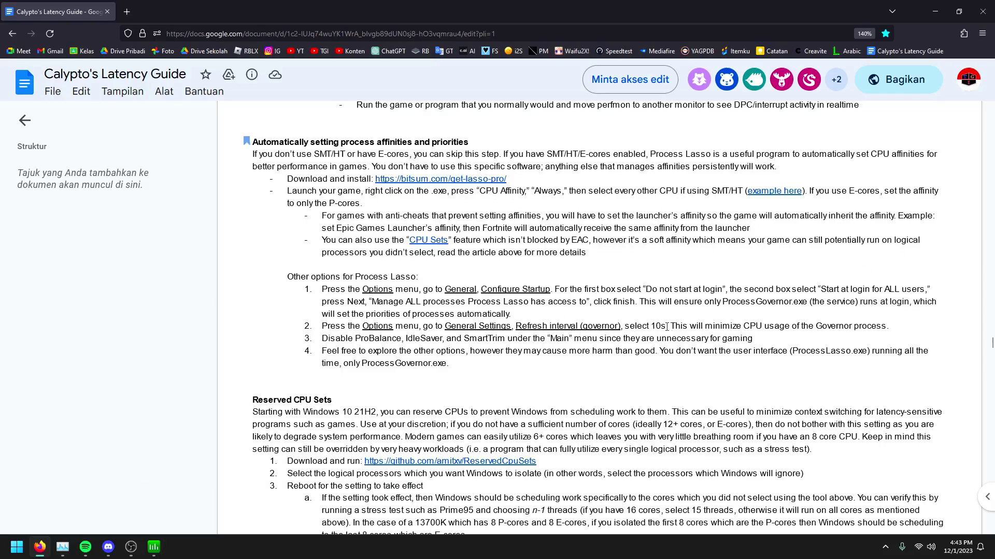
left_click_drag(671, 326, 852, 330)
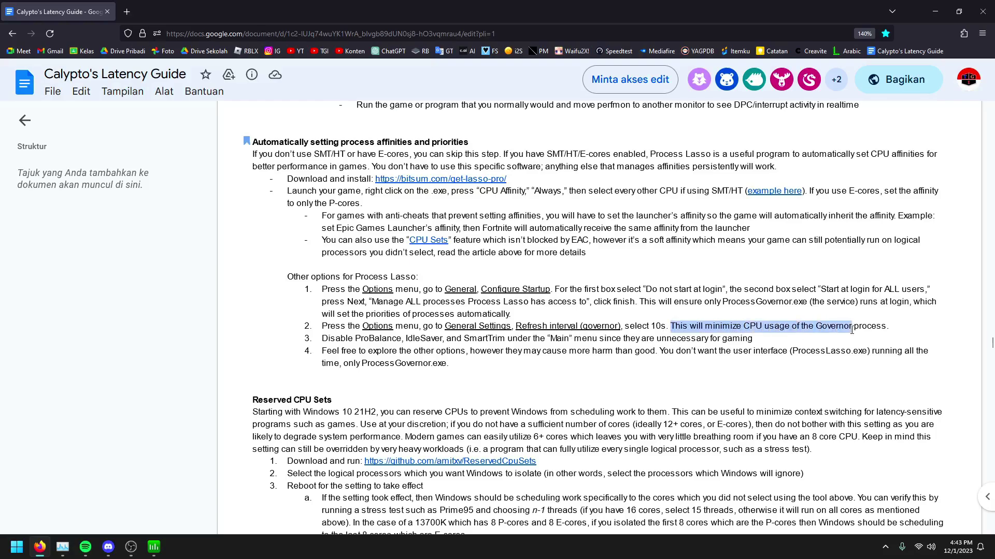
left_click(547, 376)
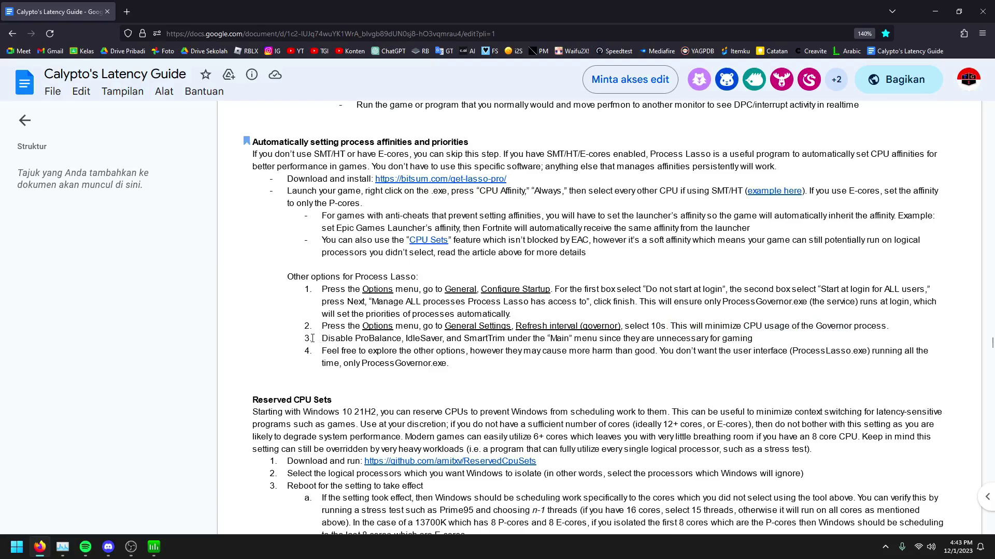
left_click(558, 397)
left_click(360, 336)
Switch to Process Lasso and disable ProBalance
left_click(154, 547)
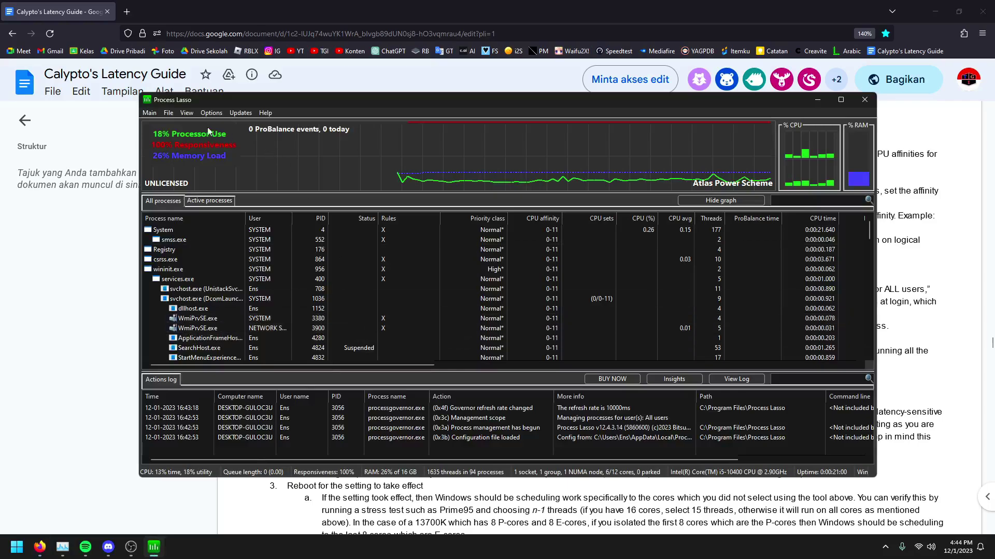
left_click(149, 113)
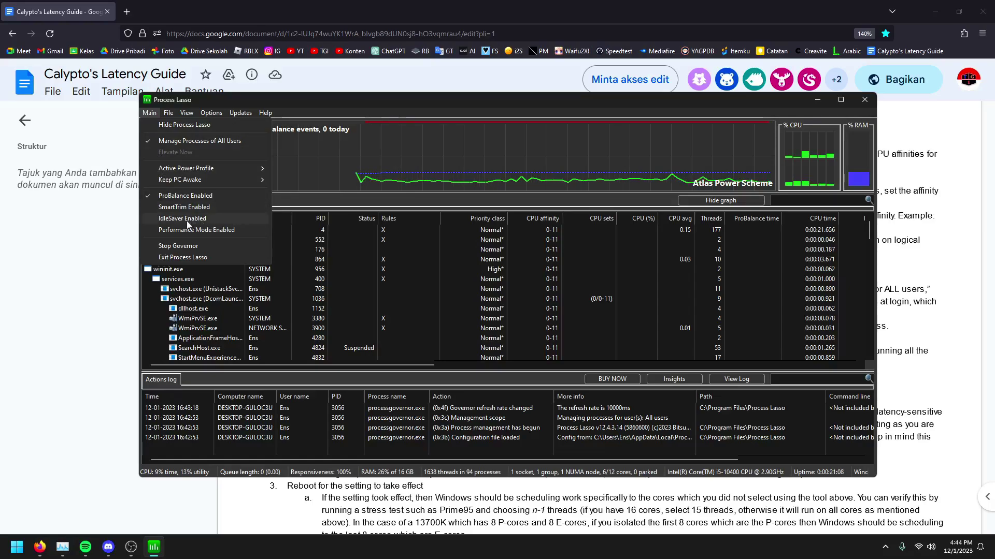
left_click(183, 196)
Check the ProBalance, SmartTrim and IdleSaver states in Process Lasso against the guide's third option, and return to the guide
left_click(150, 115)
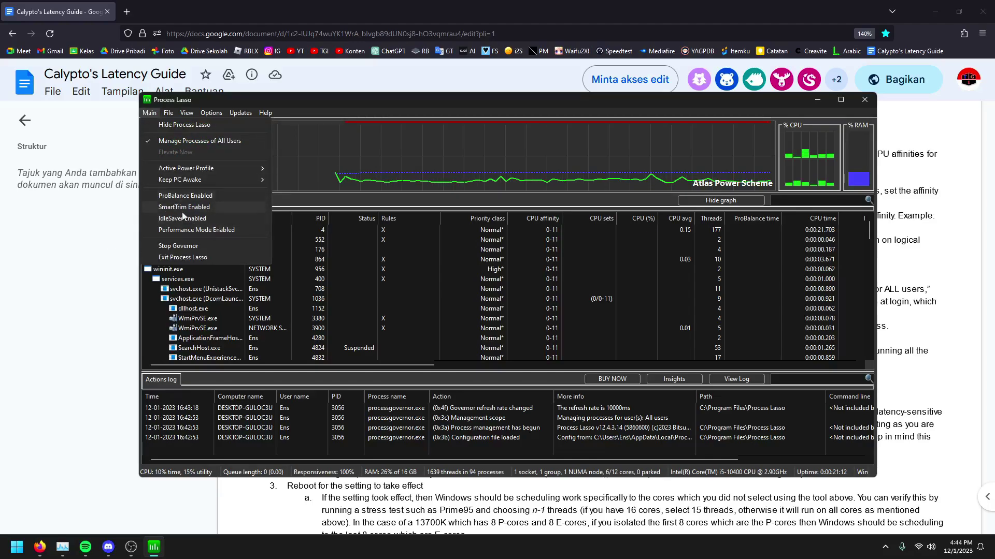
left_click(103, 270)
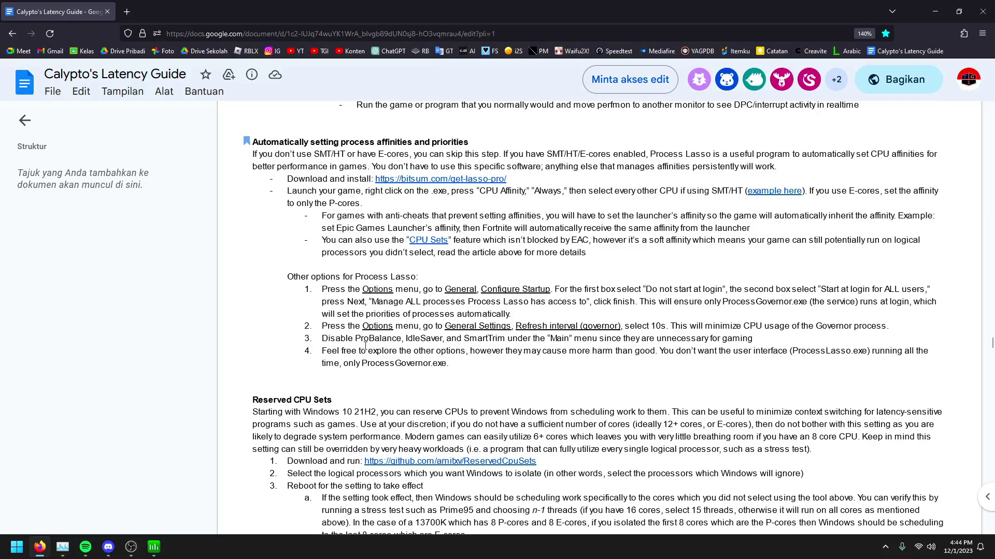
left_click(154, 547)
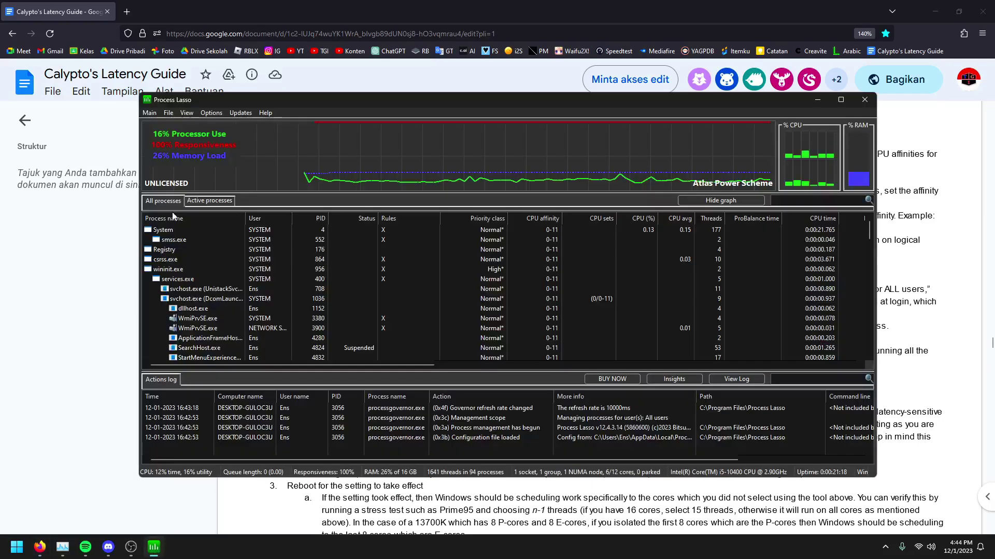
key("alt+m")
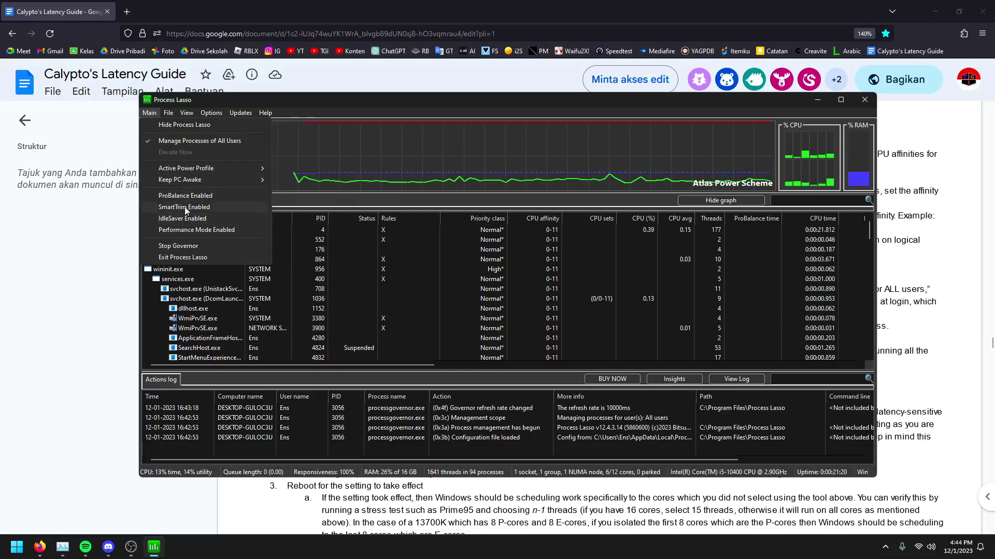
left_click(95, 363)
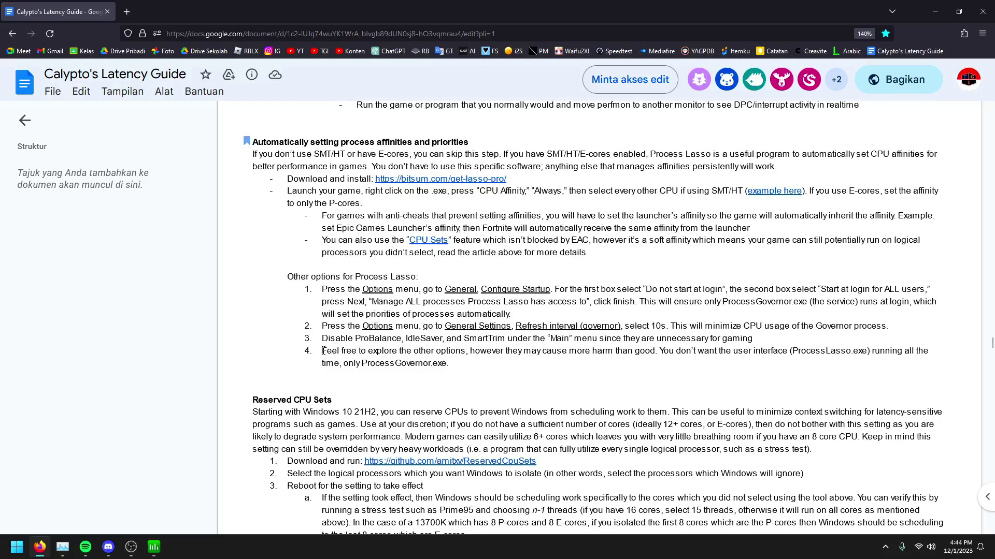
Read the guide's fourth note on exploring other Process Lasso options and keeping only ProcessGovernor.exe running instead of the user interface
left_click_drag(323, 350, 456, 365)
left_click(471, 365)
double_click(595, 352)
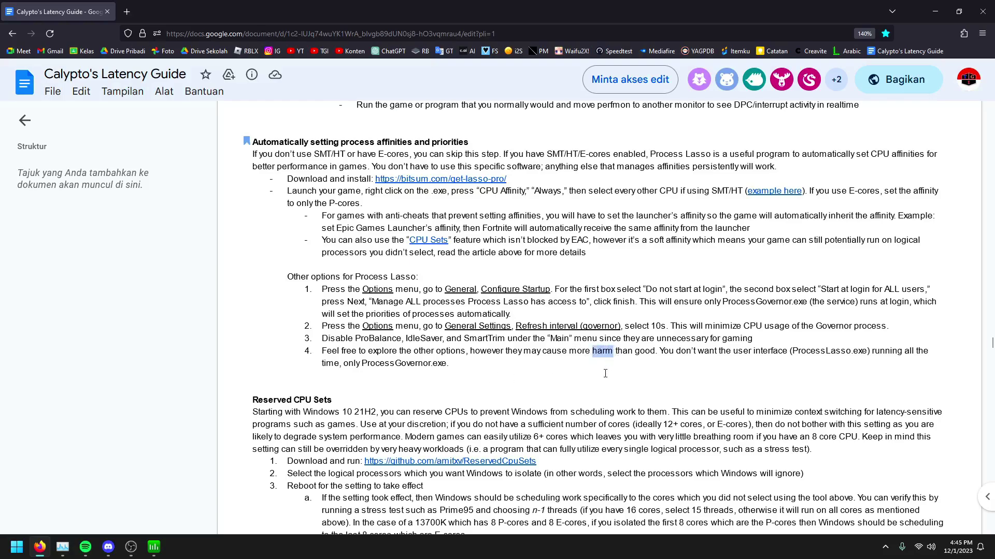
left_click(647, 359)
left_click_drag(614, 352, 669, 352)
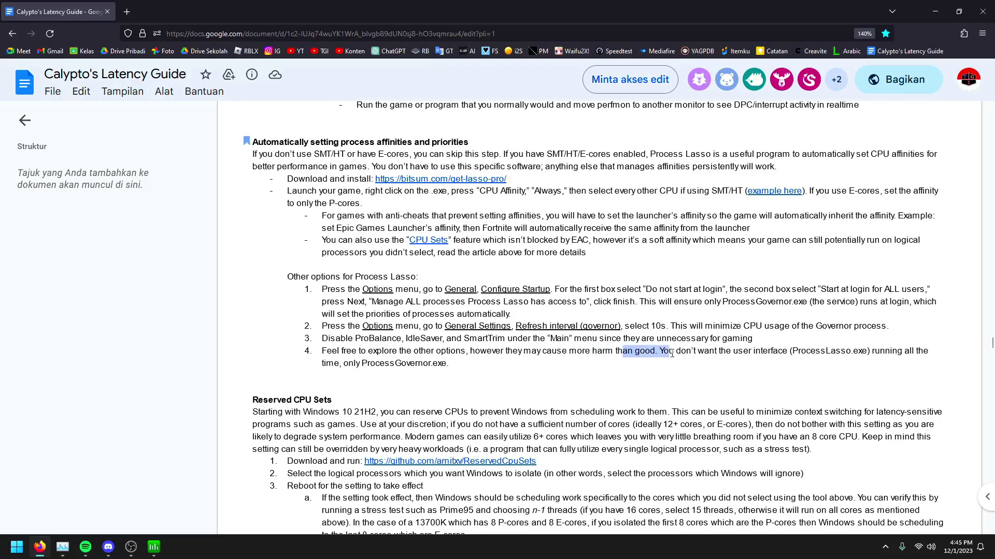
left_click(702, 376)
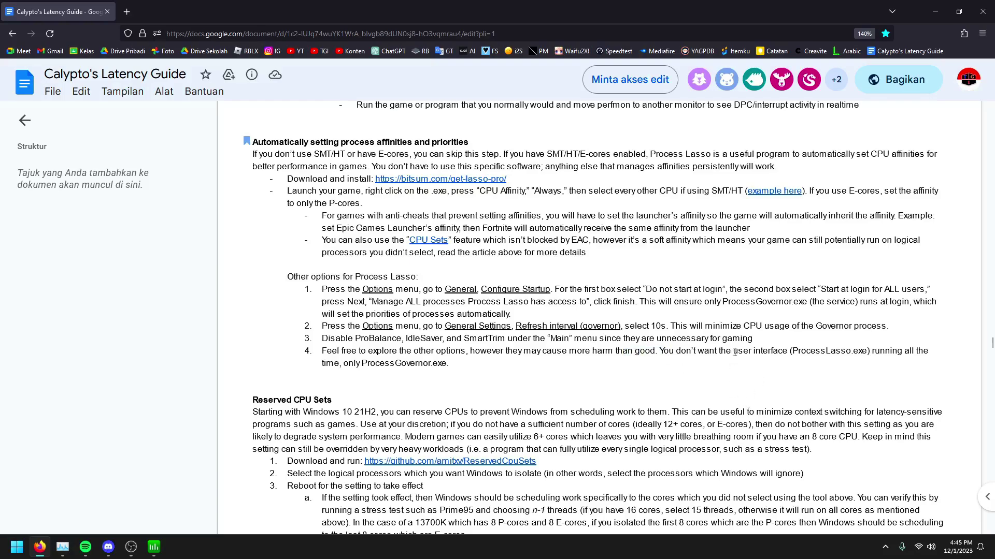
left_click_drag(734, 352, 457, 364)
left_click(473, 373)
Switch to Process Lasso and review the permanent CPU priority choices for explorer.exe without changing them
left_click(154, 547)
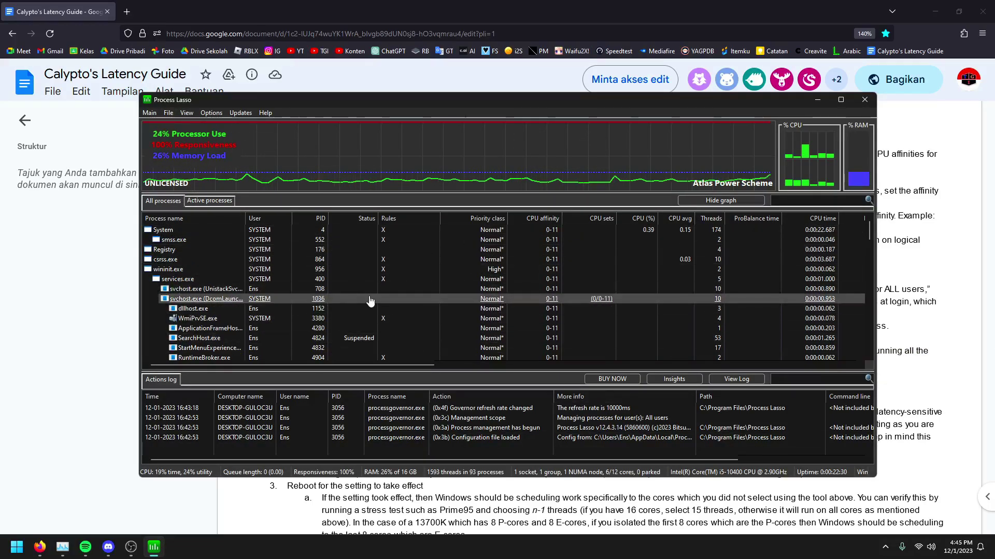
mouse_move(439, 171)
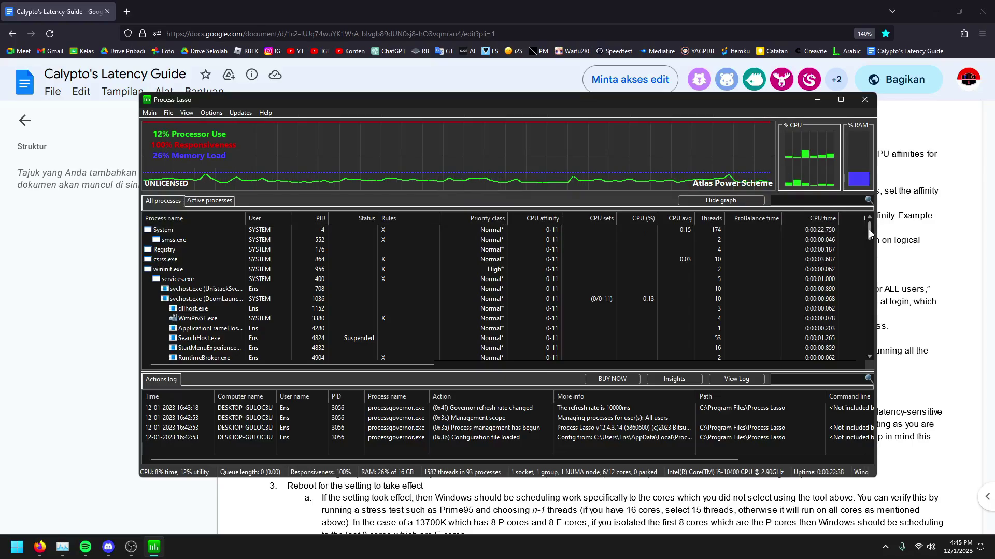
left_click_drag(868, 229, 871, 340)
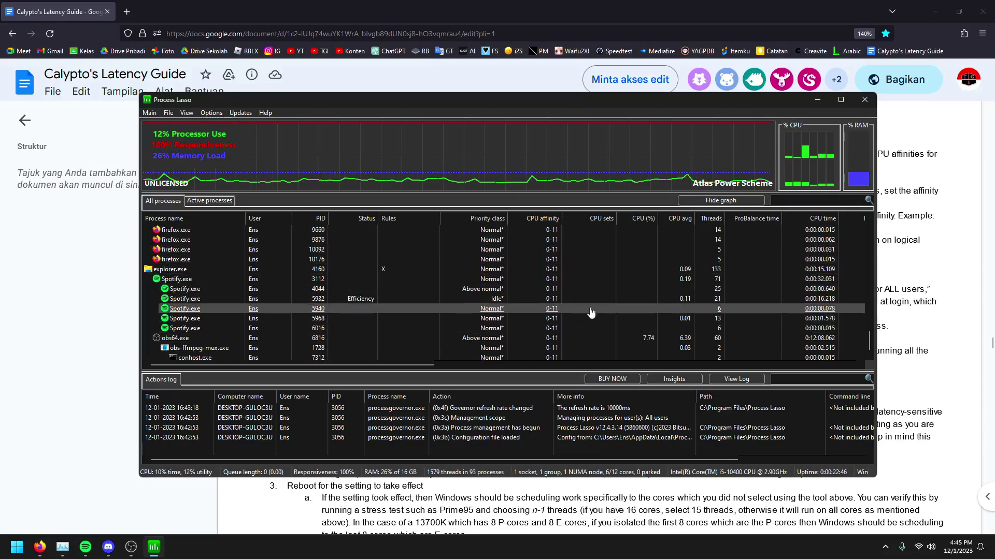
mouse_move(181, 278)
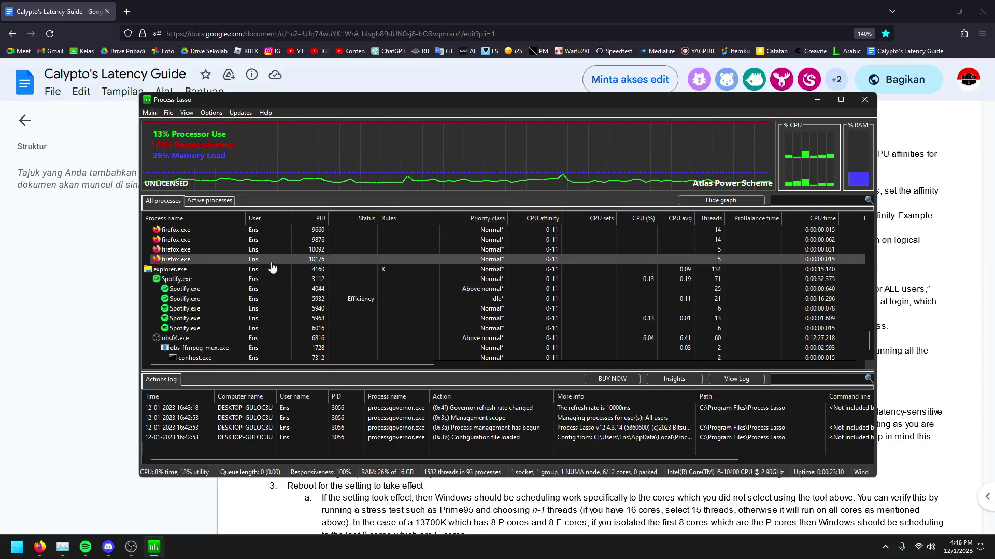
right_click(188, 270)
mouse_move(283, 248)
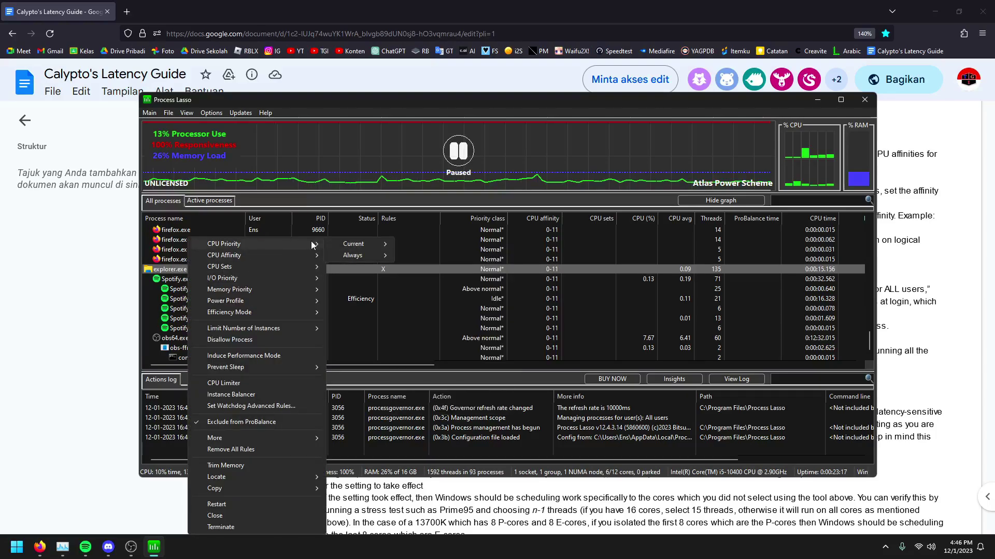
mouse_move(370, 255)
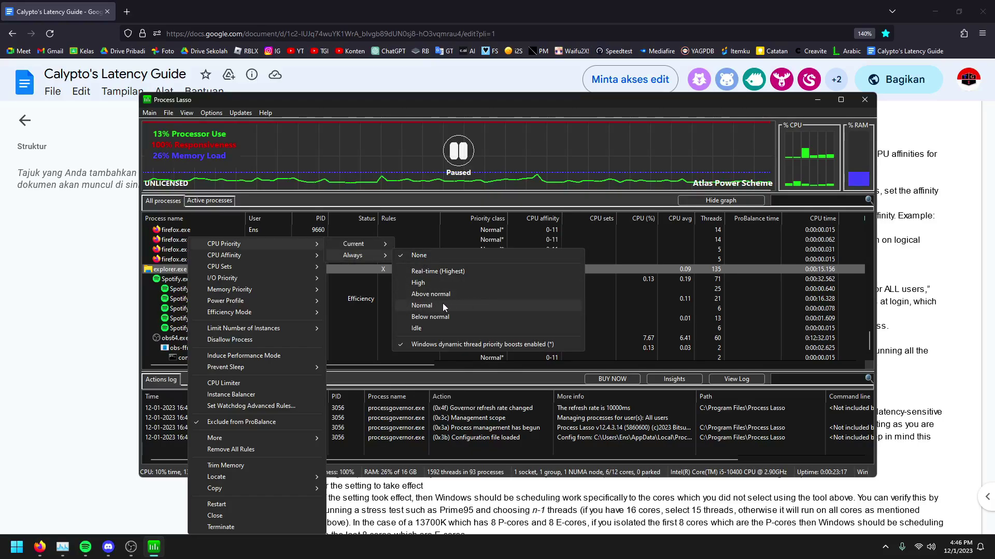
left_click(664, 268)
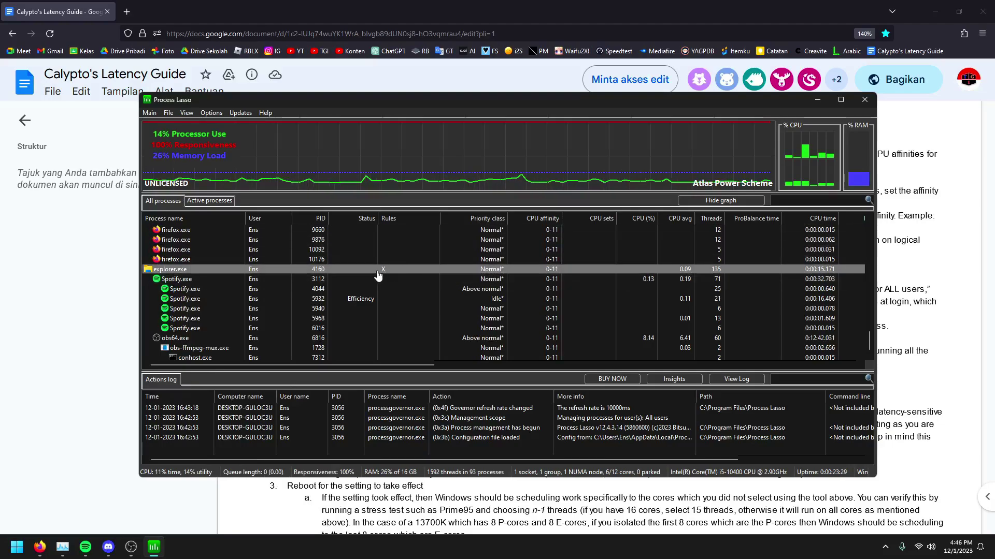
Set dwm.exe's CPU priority permanently to Normal, accepting the special process warning and opting not to be asked again
scroll(420, 287, "up", 5)
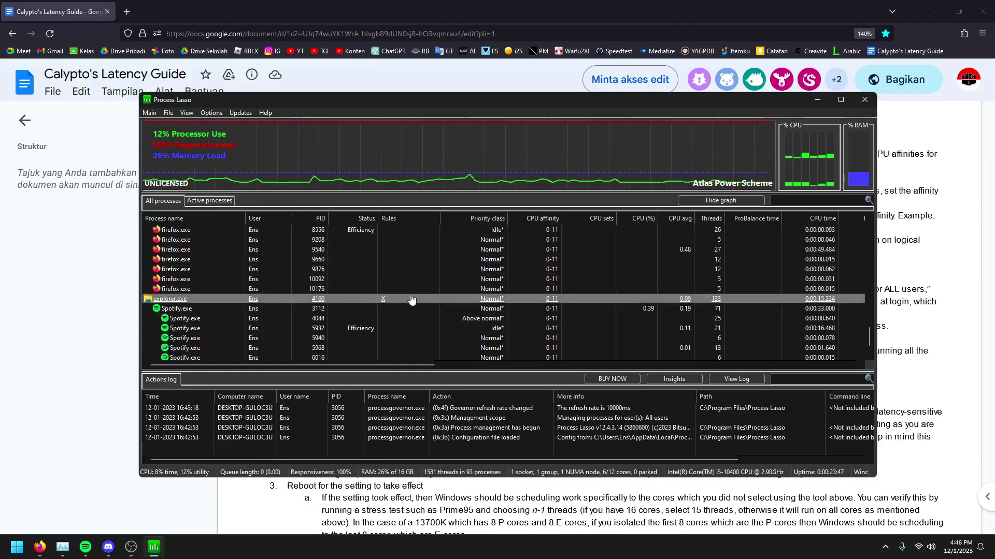
scroll(411, 301, "down", 6)
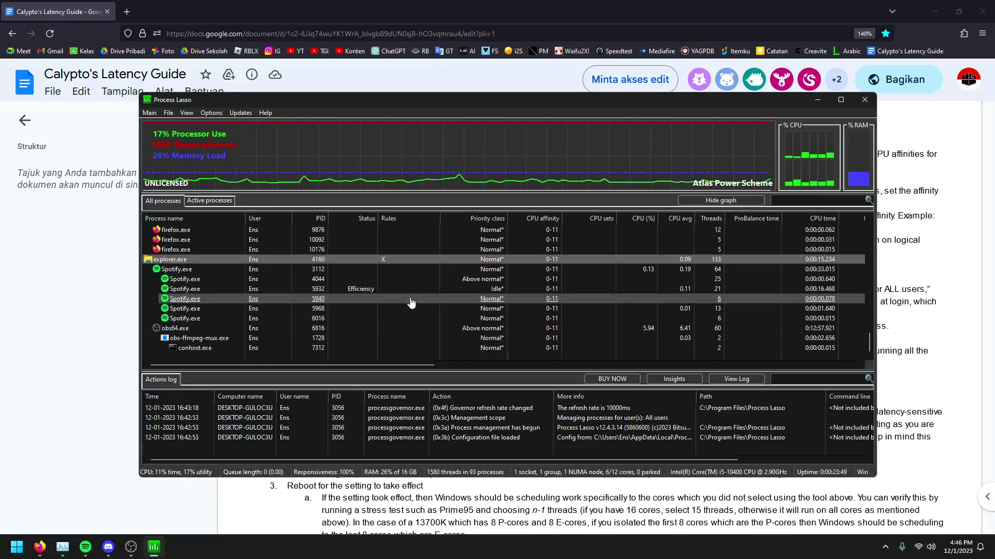
scroll(407, 314, "up", 6)
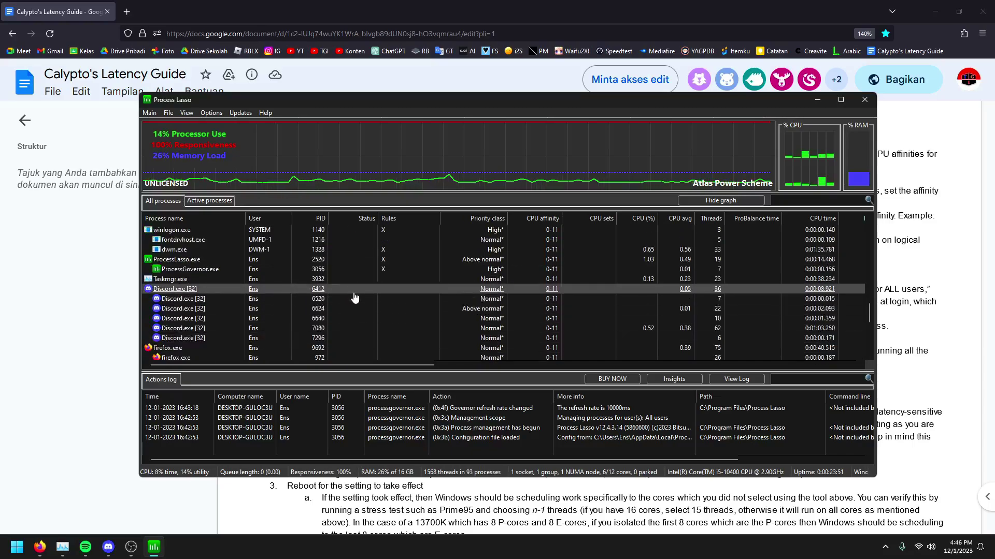
scroll(355, 296, "up", 2)
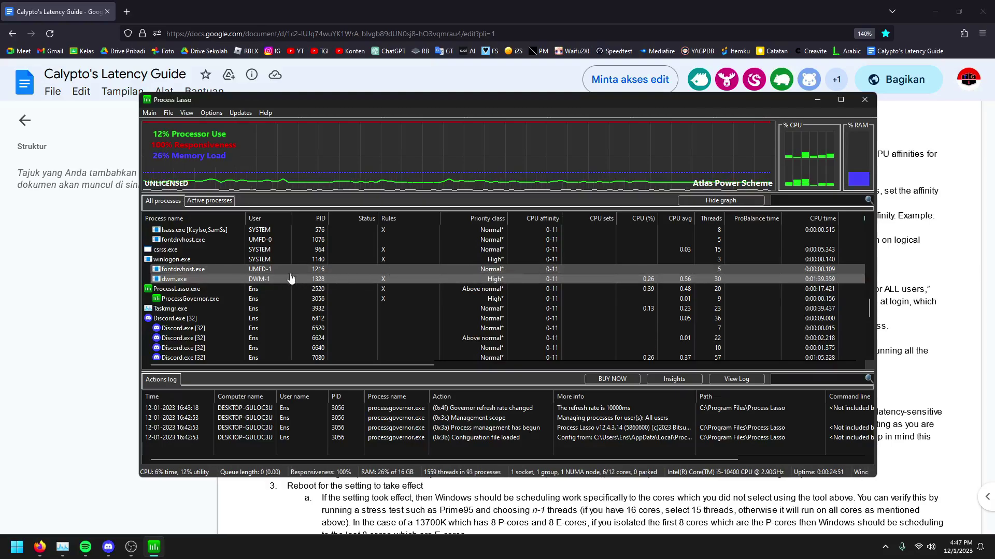
right_click(210, 280)
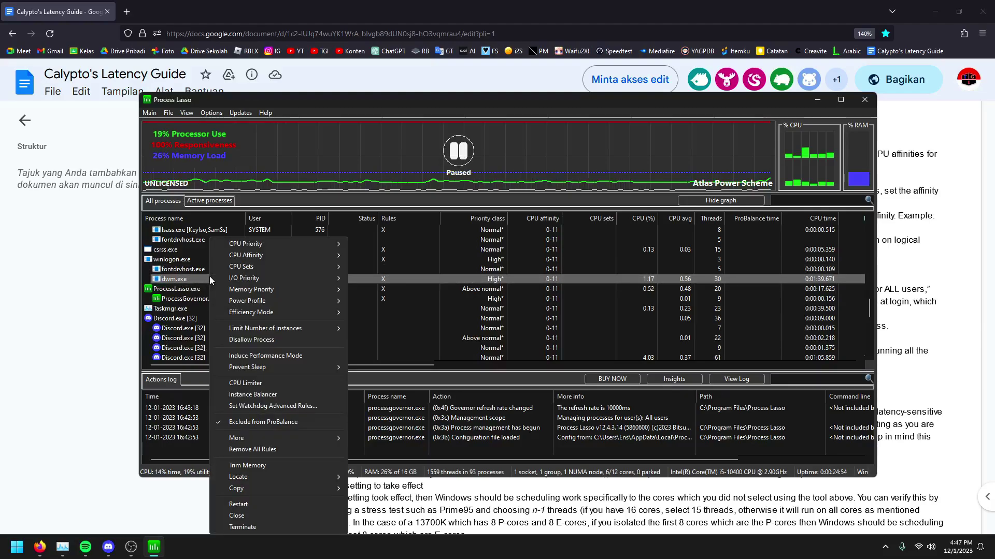
mouse_move(291, 247)
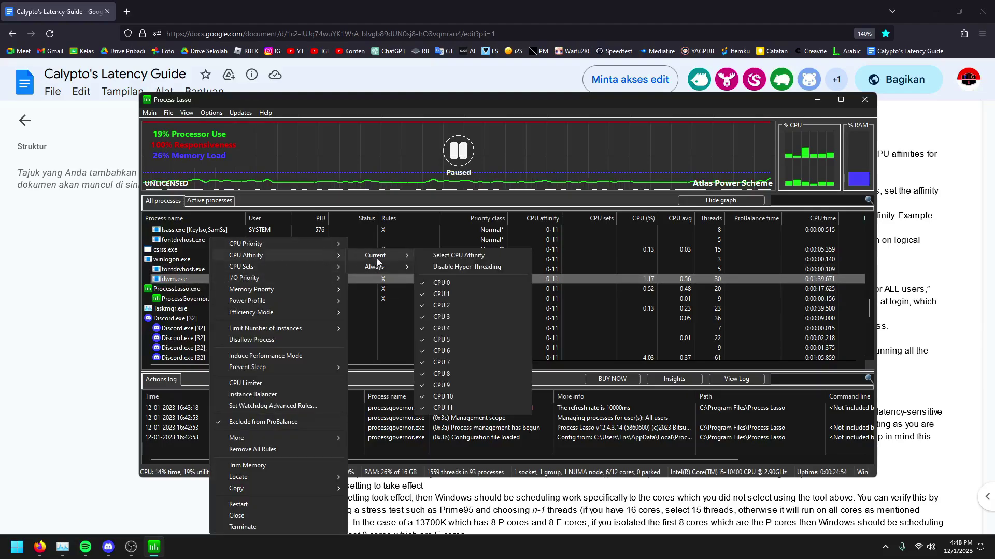
mouse_move(396, 253)
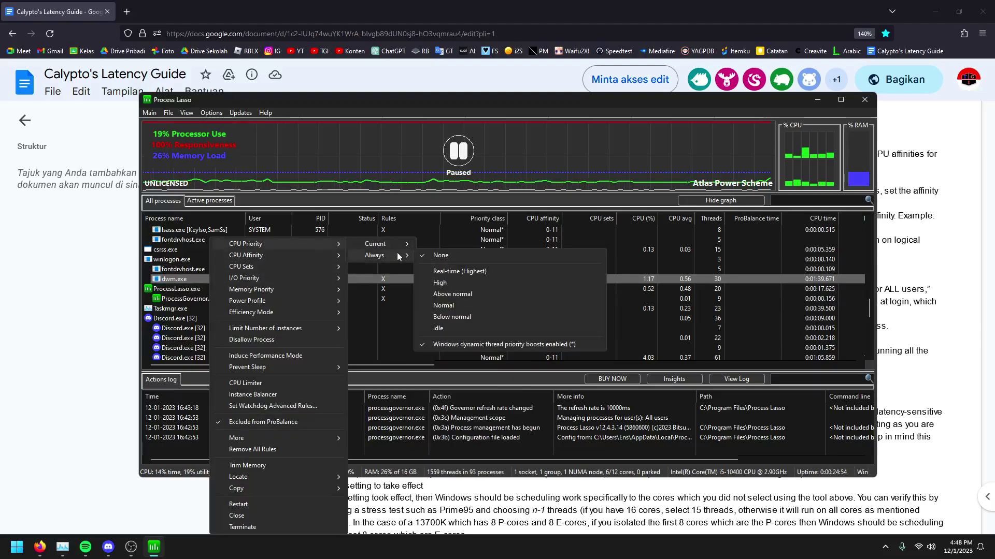
left_click(443, 305)
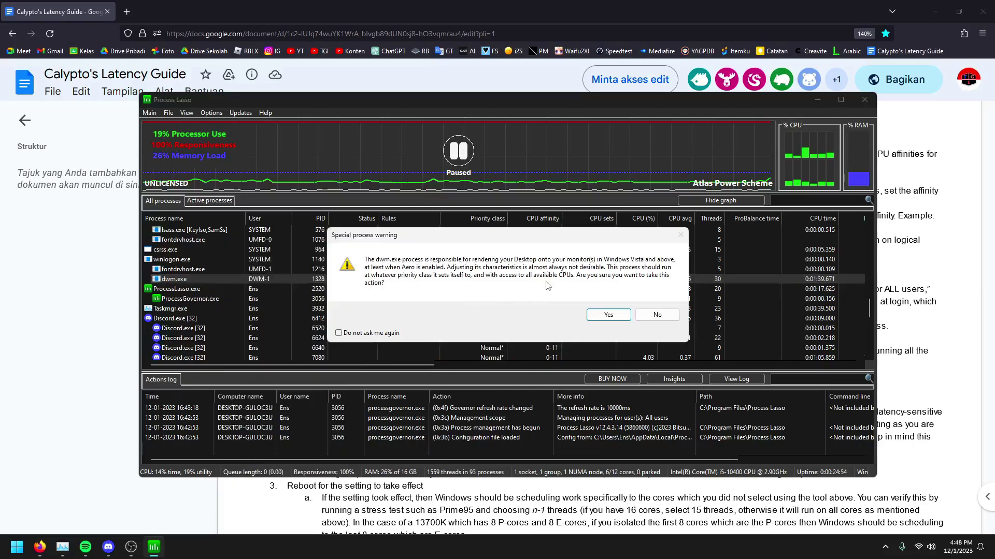
left_click(350, 336)
left_click(608, 314)
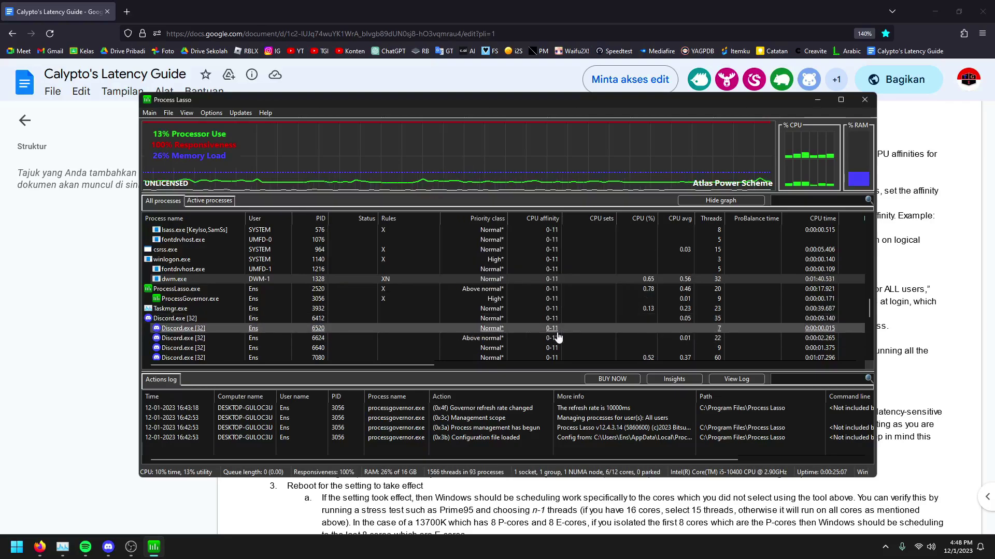
left_click(151, 115)
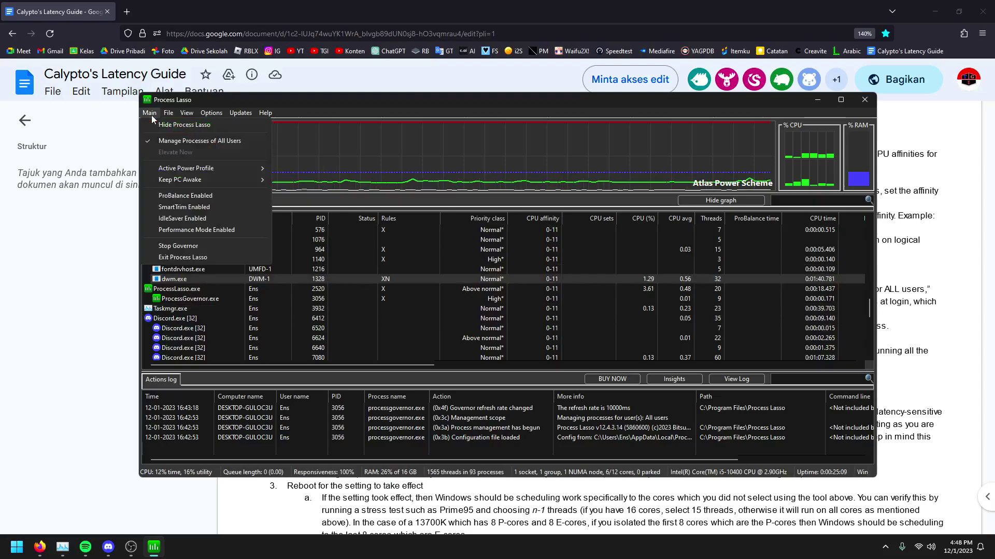
mouse_move(181, 170)
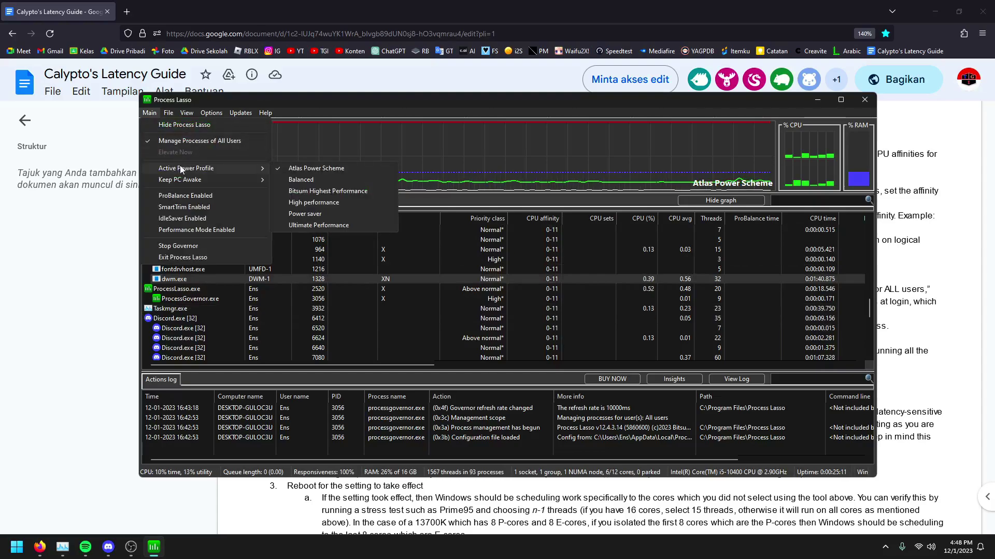
left_click(489, 118)
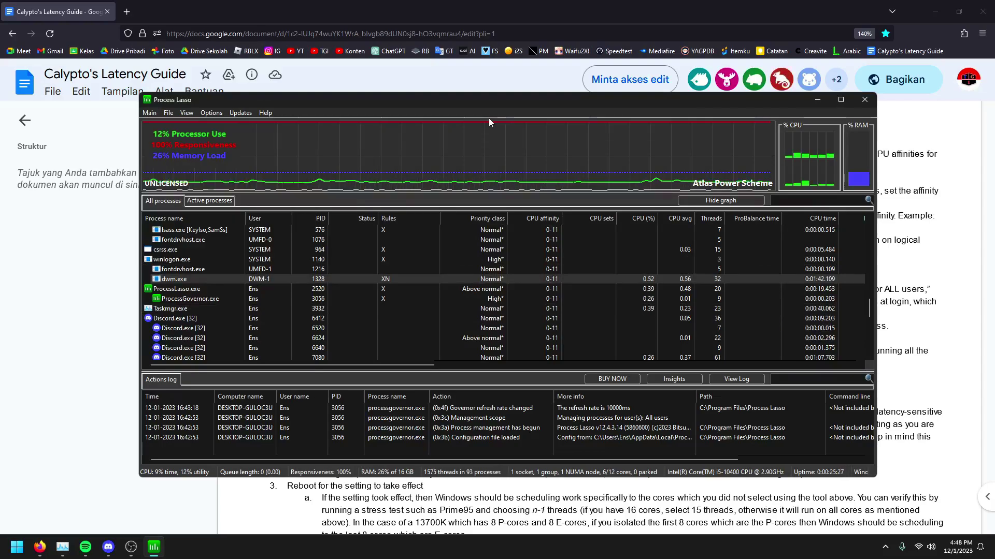
Set Process Lasso's update check interval to Never and close its window
left_click(241, 113)
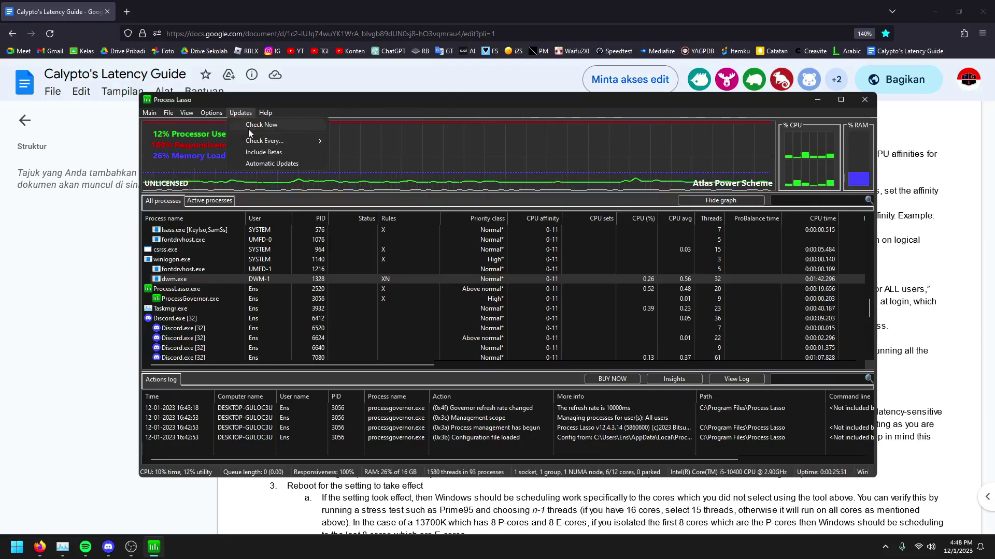
mouse_move(257, 140)
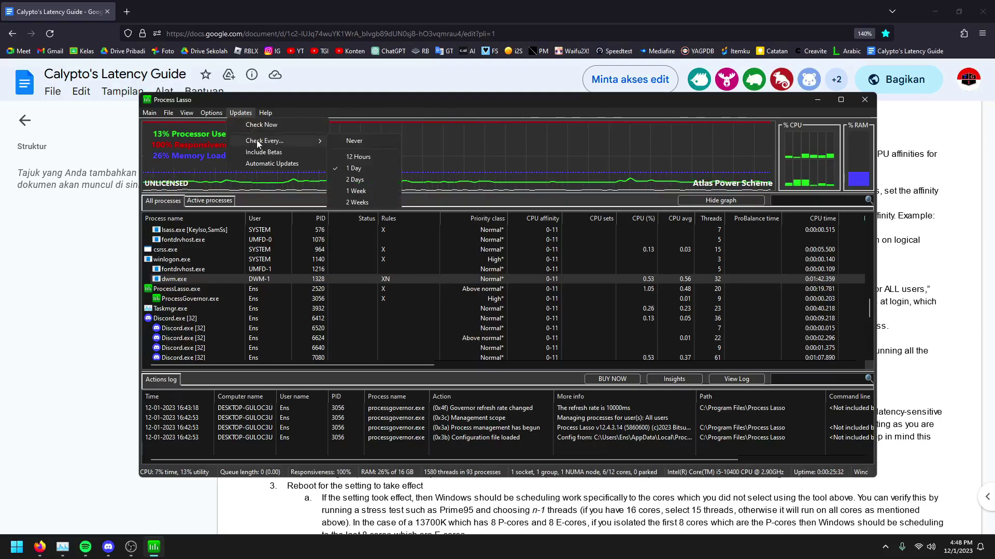
left_click(358, 143)
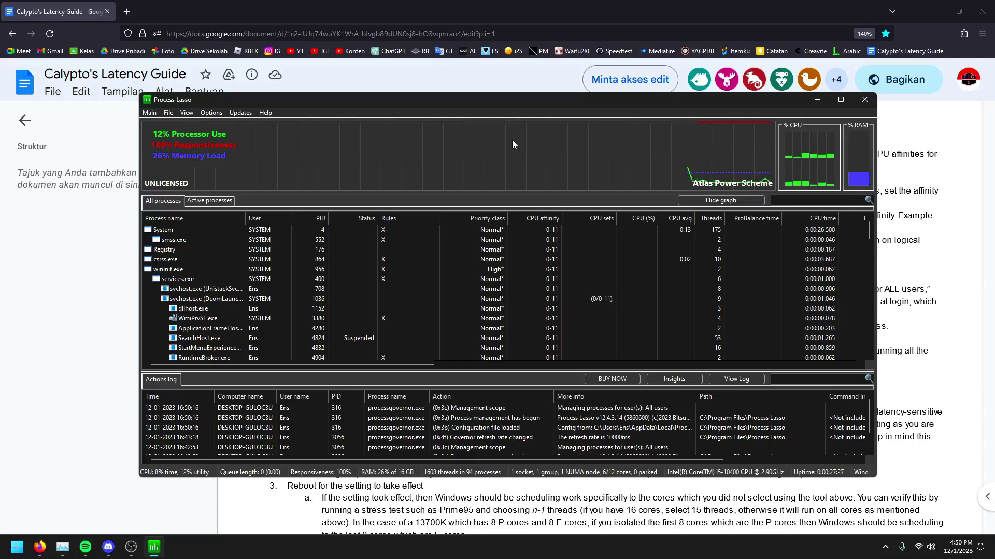
left_click(859, 104)
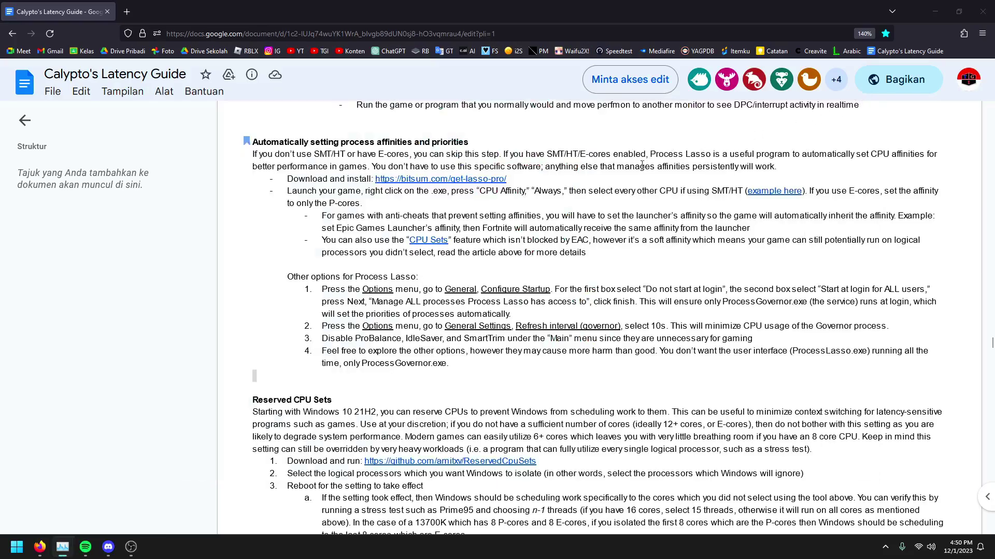
Zoom the guide out to 100% and look through its Reserved CPU Sets and Lower Latency Hardware sections
key("ctrl+minus")
key("ctrl+minus")
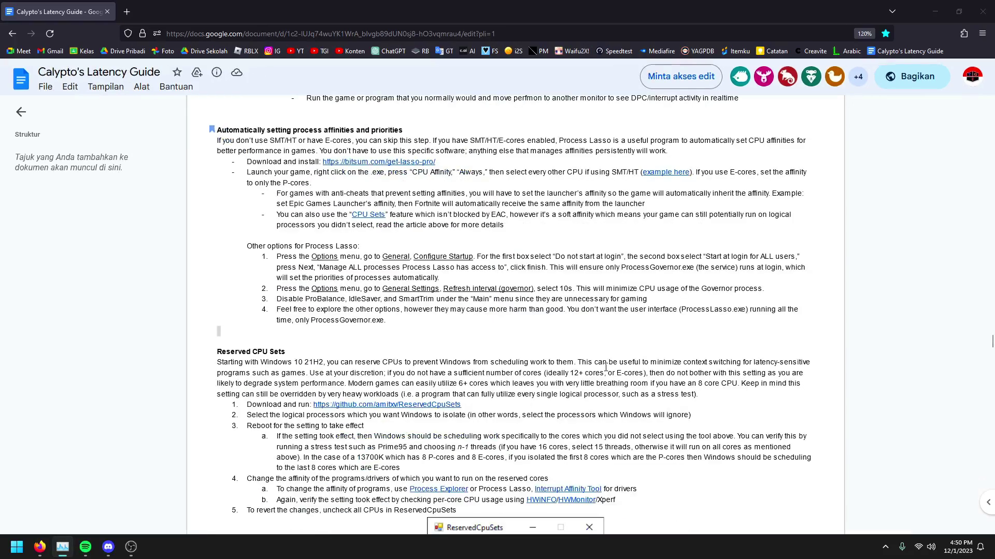
scroll(605, 367, "down", 1)
key("ctrl+minus")
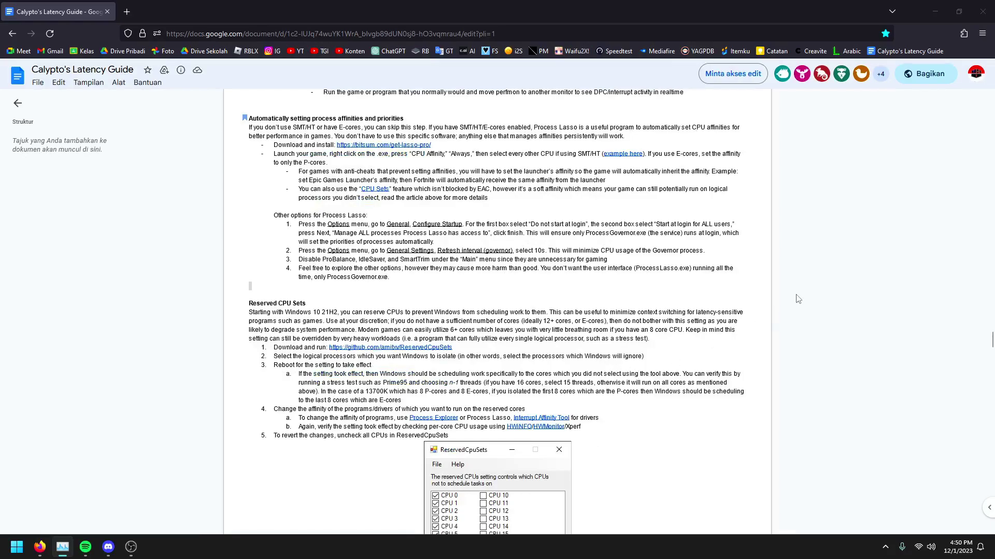
scroll(713, 326, "down", 3)
left_click(713, 326)
scroll(710, 336, "down", 4)
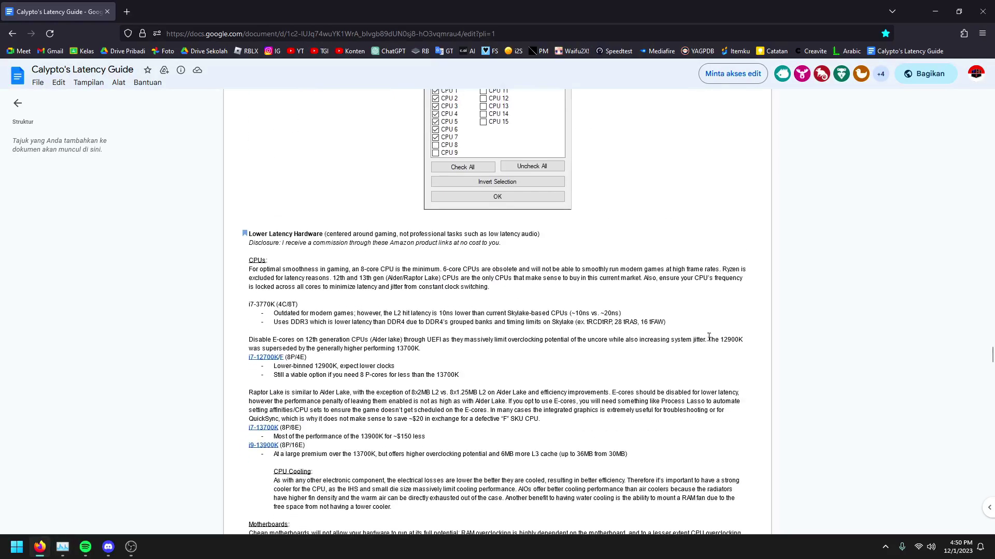
scroll(708, 337, "down", 3)
Look back through the guide's earlier sections on interrupt affinity, AMD GPUs, locking GPU clocks and enabling MSI mode for drivers
scroll(675, 437, "up", 10)
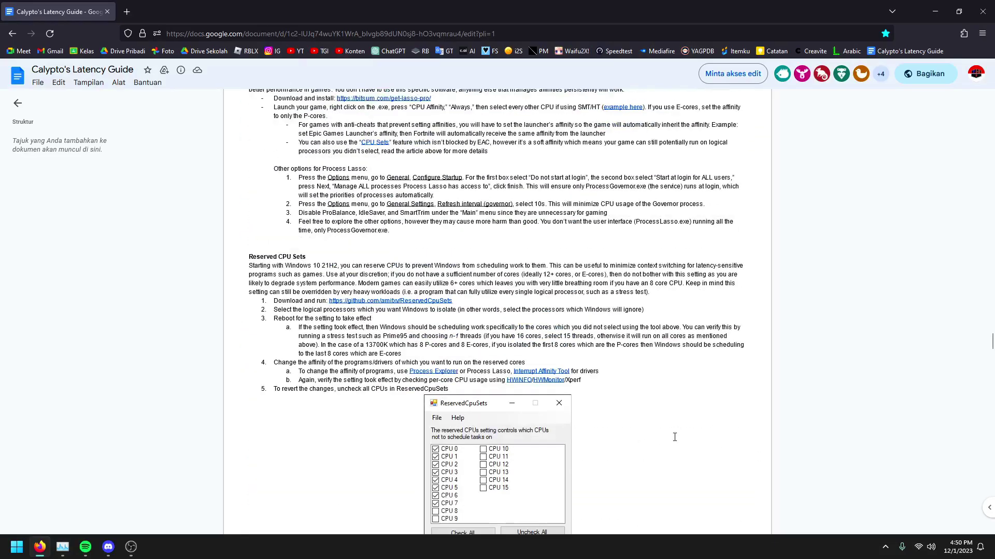
scroll(674, 437, "up", 12)
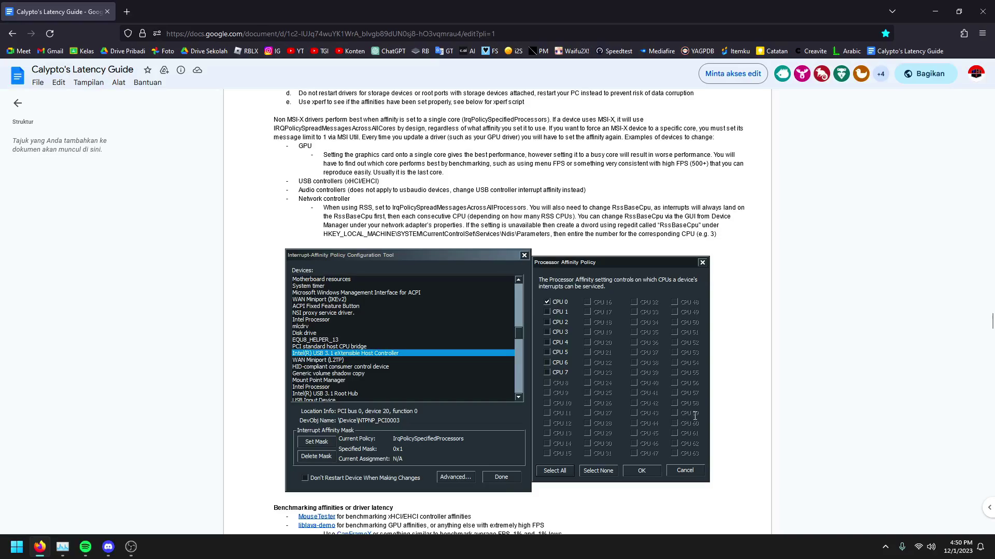
scroll(695, 416, "up", 4)
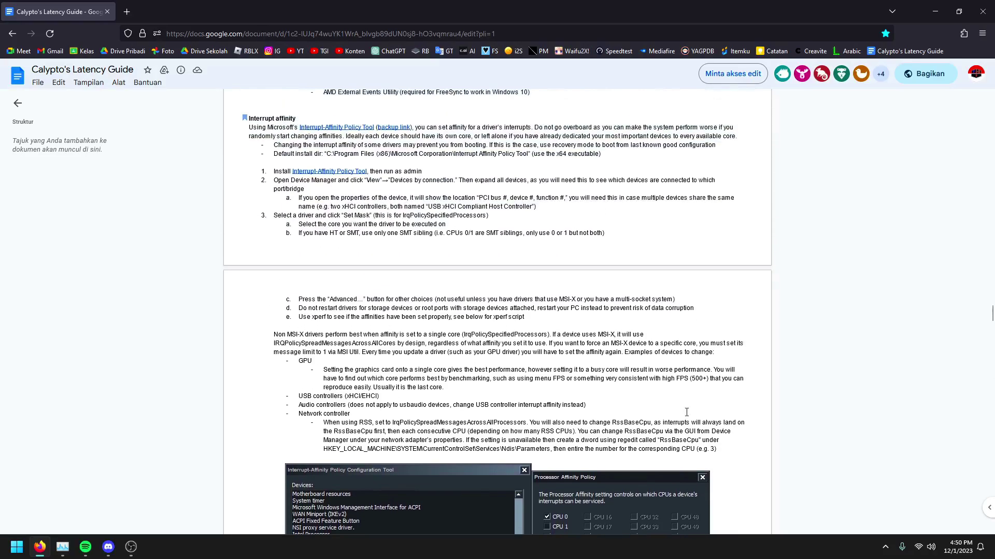
scroll(687, 413, "up", 1)
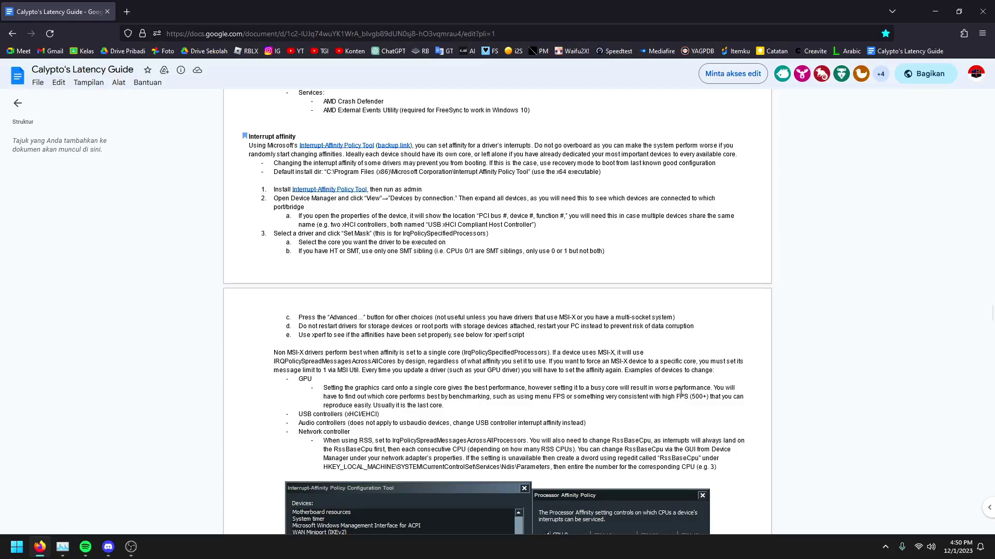
scroll(680, 392, "up", 15)
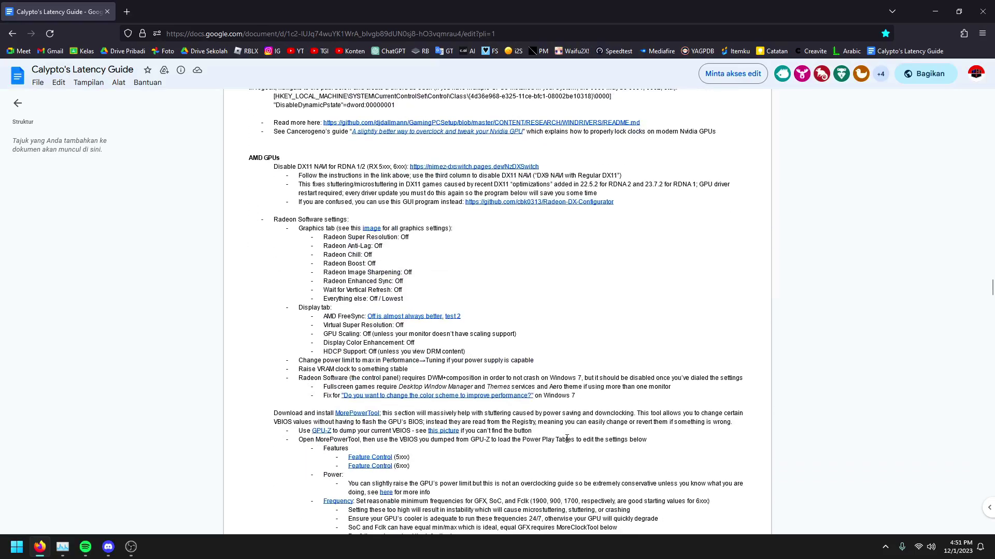
scroll(570, 429, "up", 5)
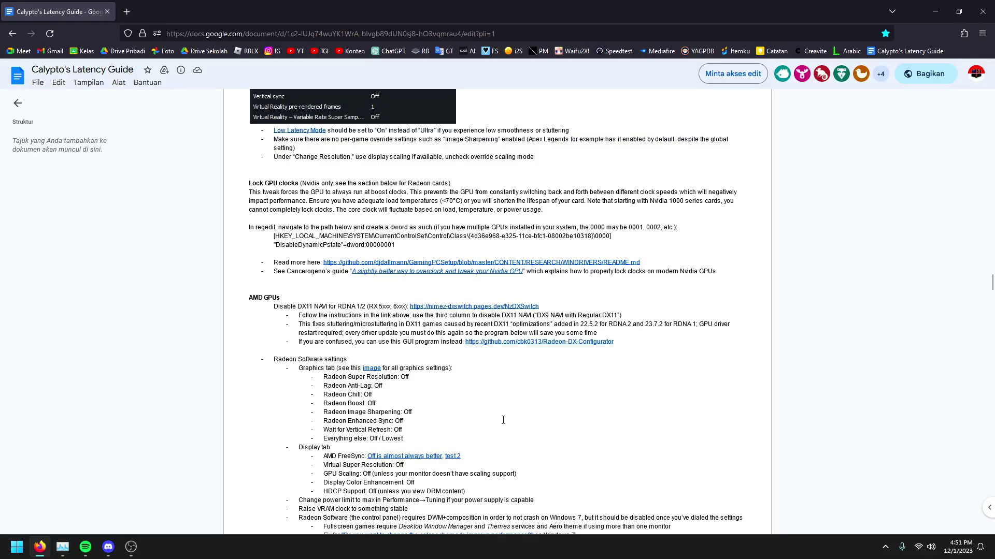
scroll(503, 420, "up", 20)
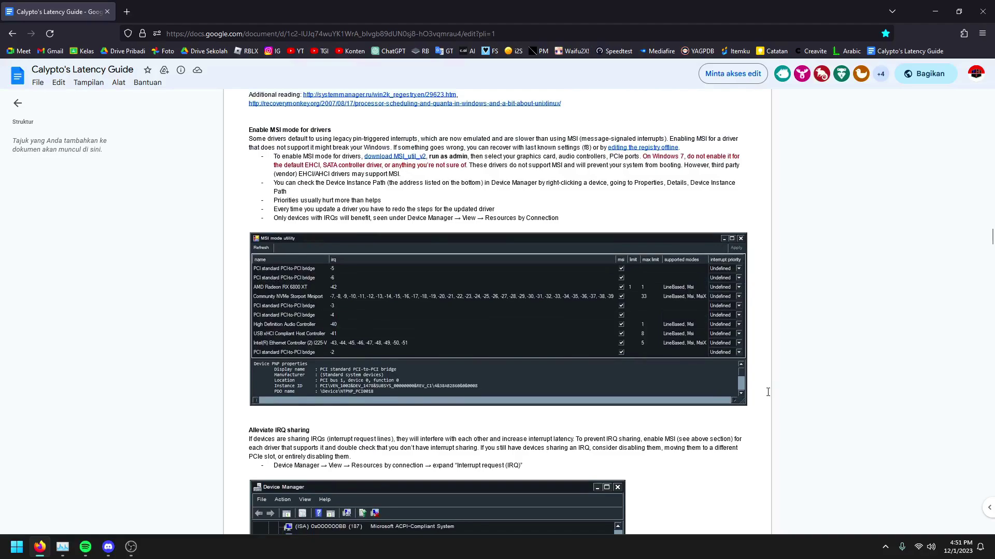
Check the hidden system tray icons
left_click(886, 553)
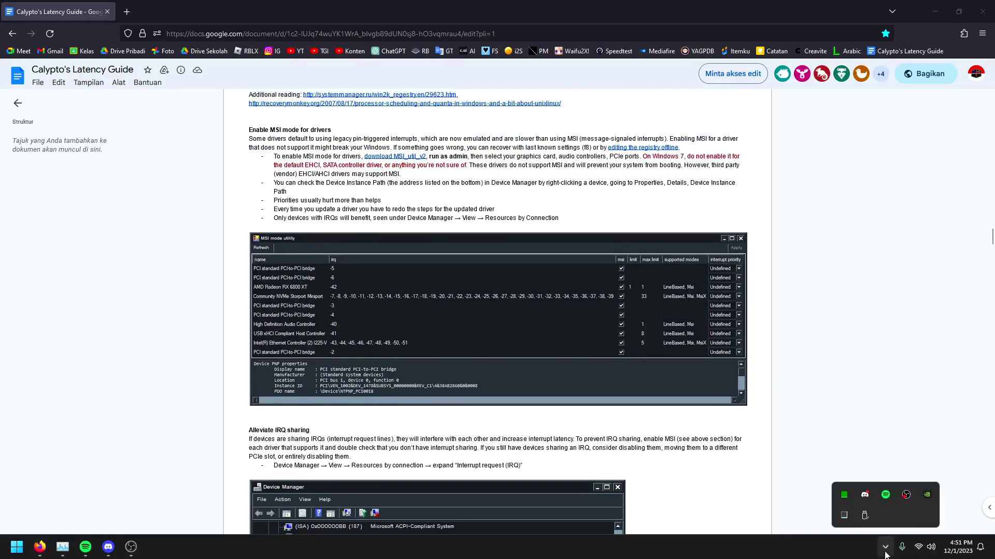
left_click(848, 432)
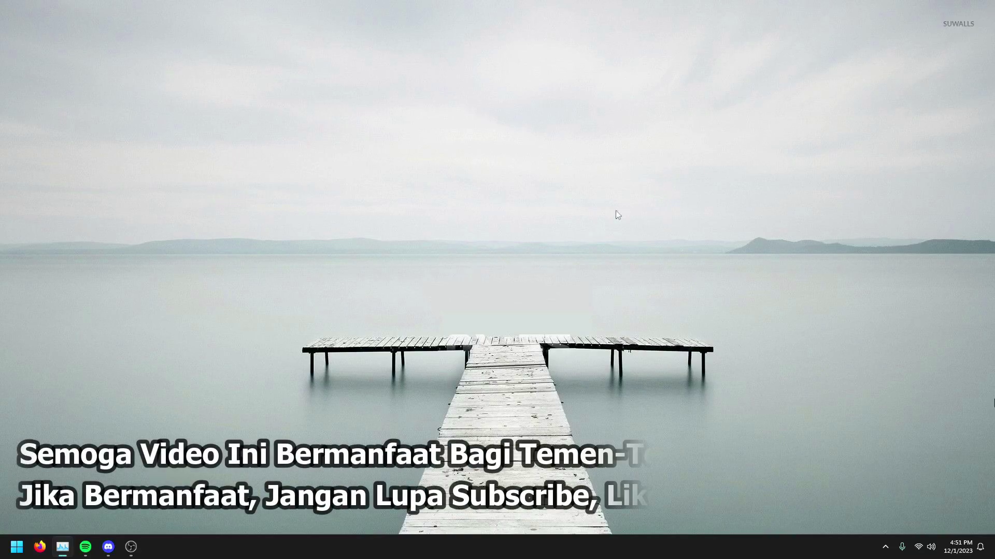
right_click(613, 212)
left_click(664, 241)
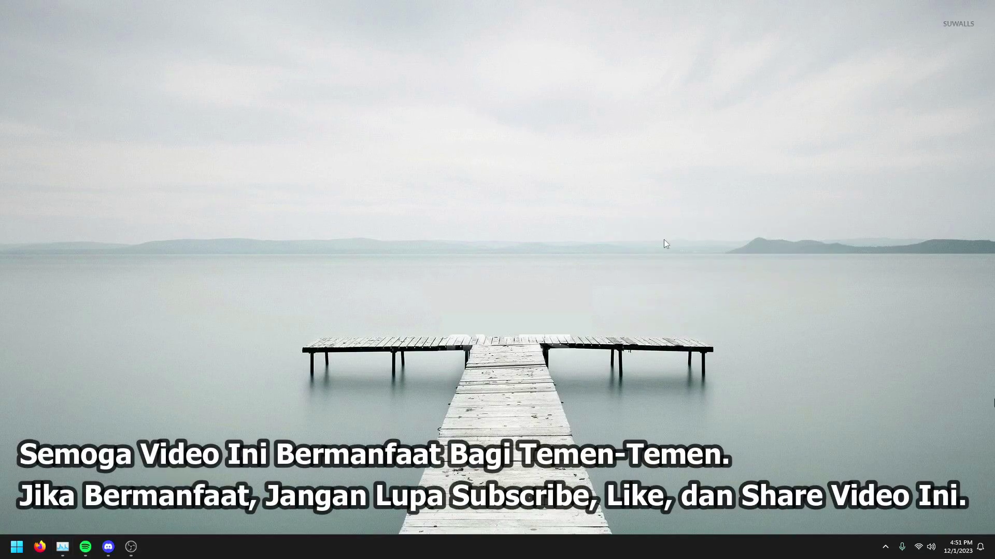